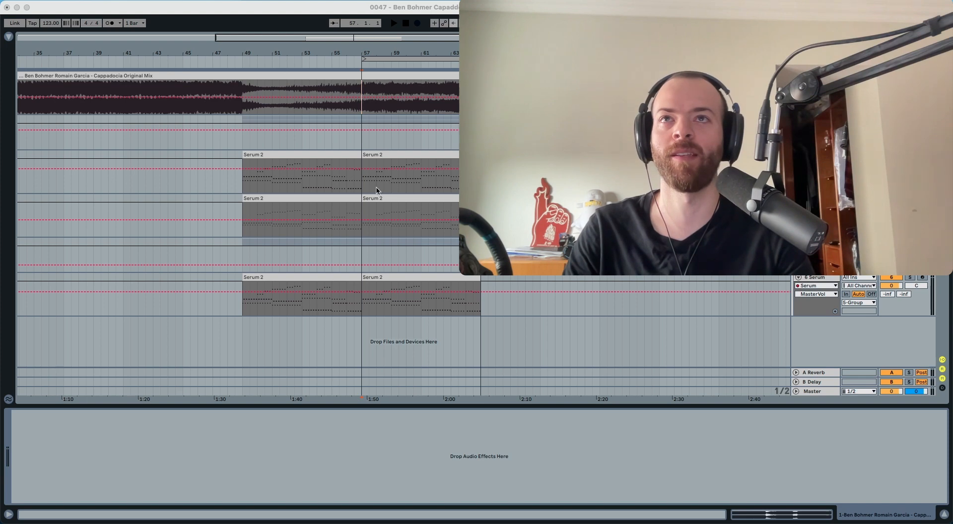
Play the arrangement from bar 57 to hear the Serum part, and stop playback
click(361, 188)
key(space)
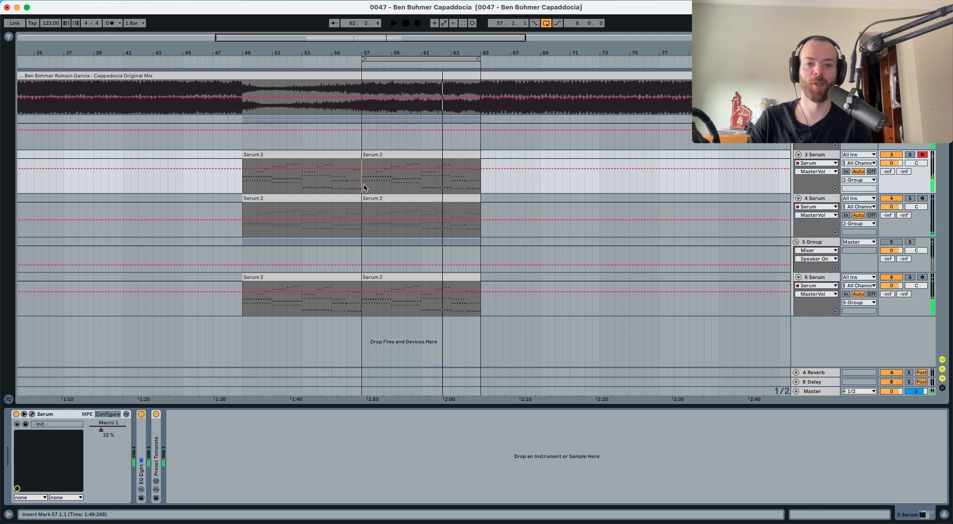
key(space)
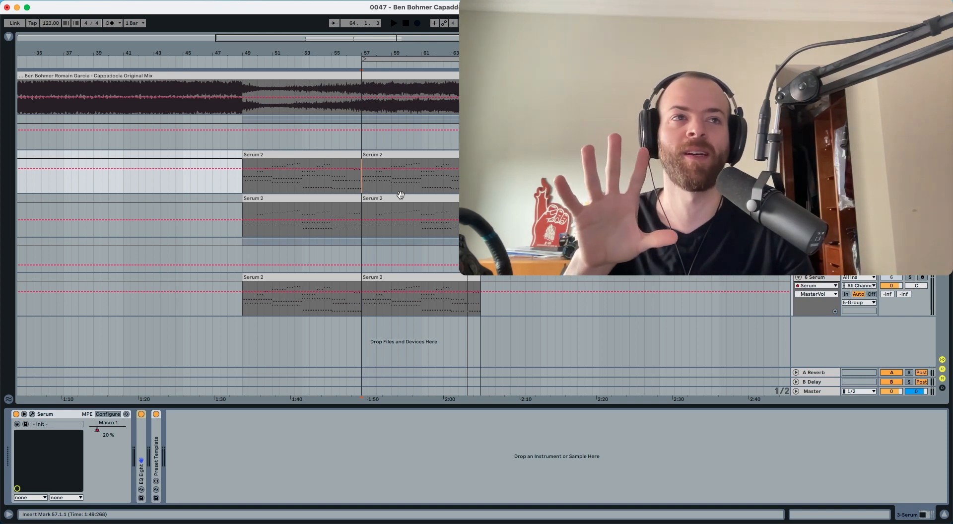
Activate the 5 Group track and select the 6 Serum track inside it
key(Down)
key(Down)
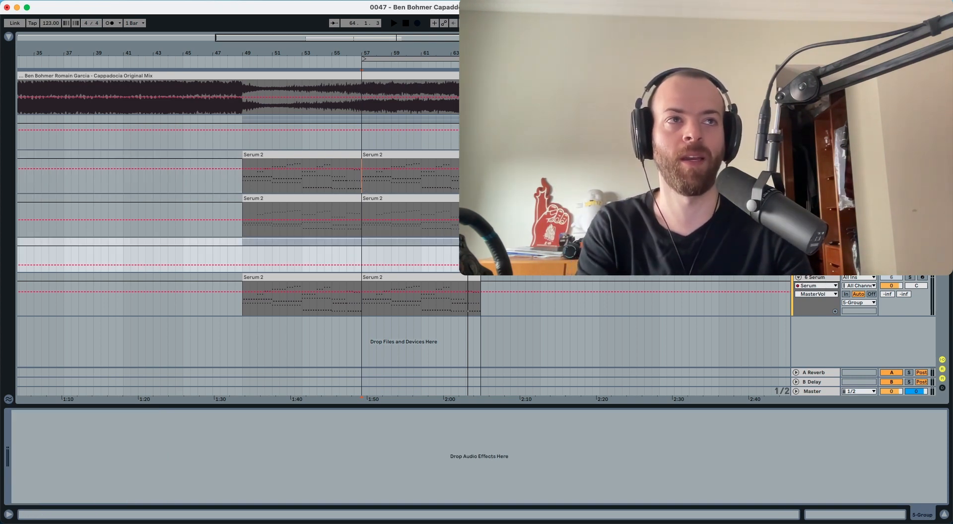
key(0)
key(Down)
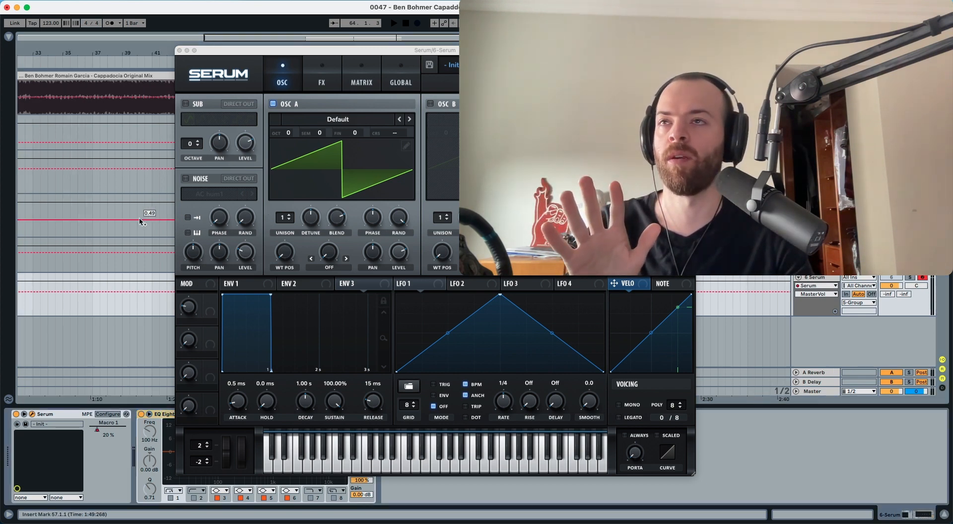
Open the MIDI clip at bar 57 on the 4 Serum track, show its full note range and play it
scroll(139, 213, right, 10)
scroll(137, 204, right, 3)
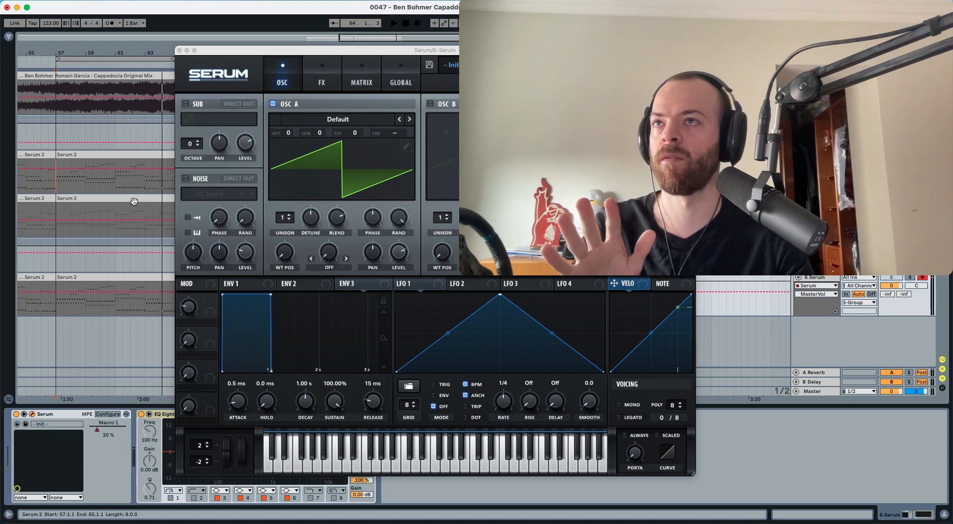
double_click(100, 198)
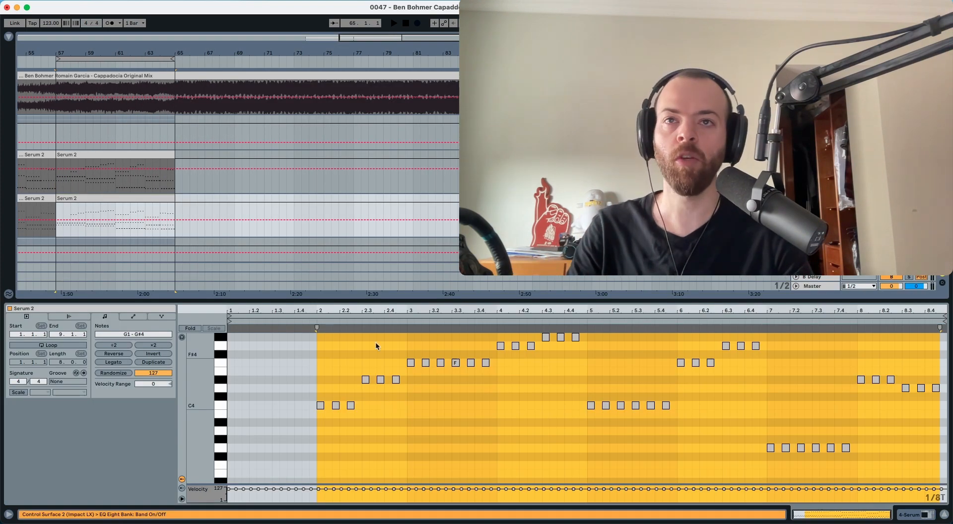
scroll(314, 411, down, 5)
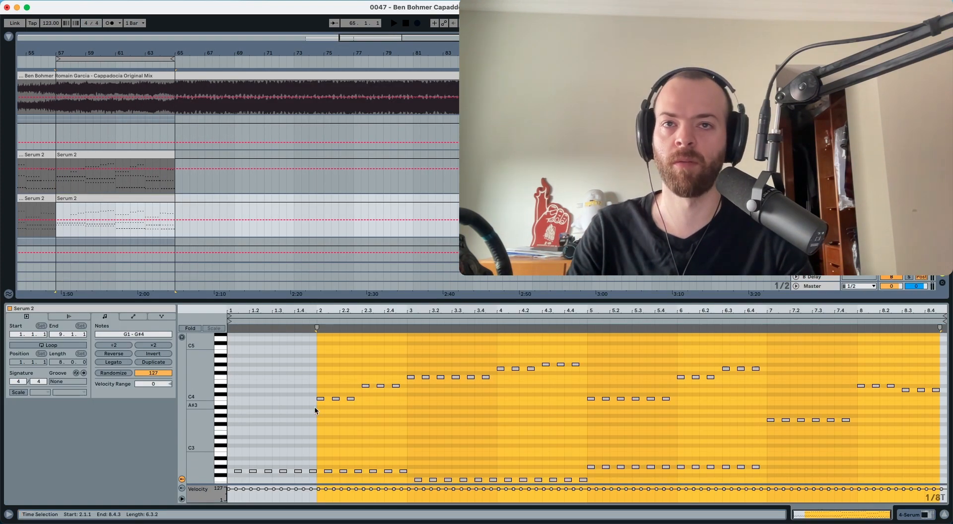
drag(200, 387, 184, 380)
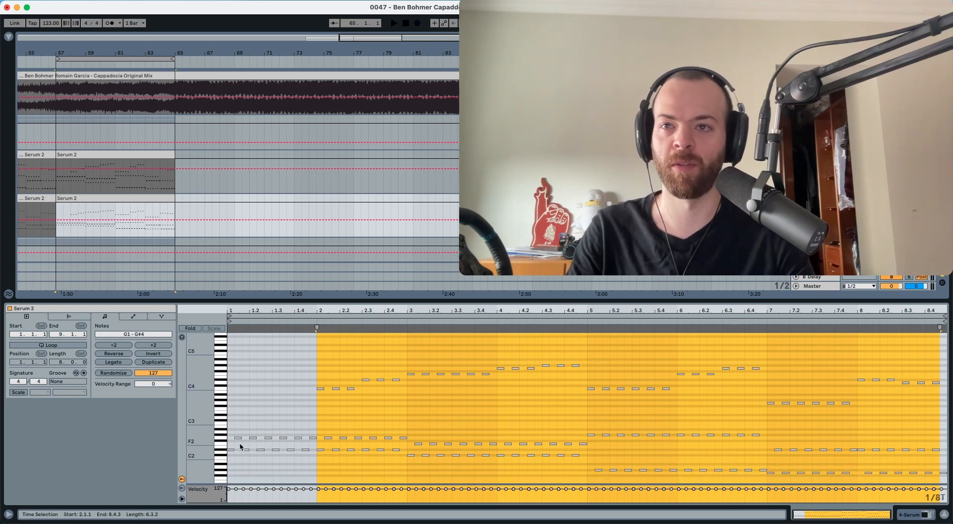
key(space)
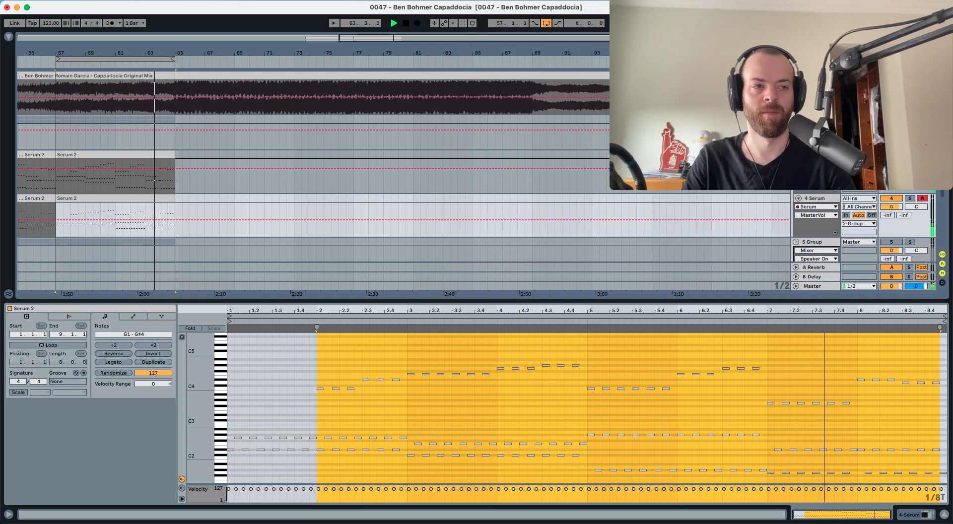
Switch playback from group 2 to group 5 and open the Serum synth on the 6 Serum track
key(F2)
key(F5)
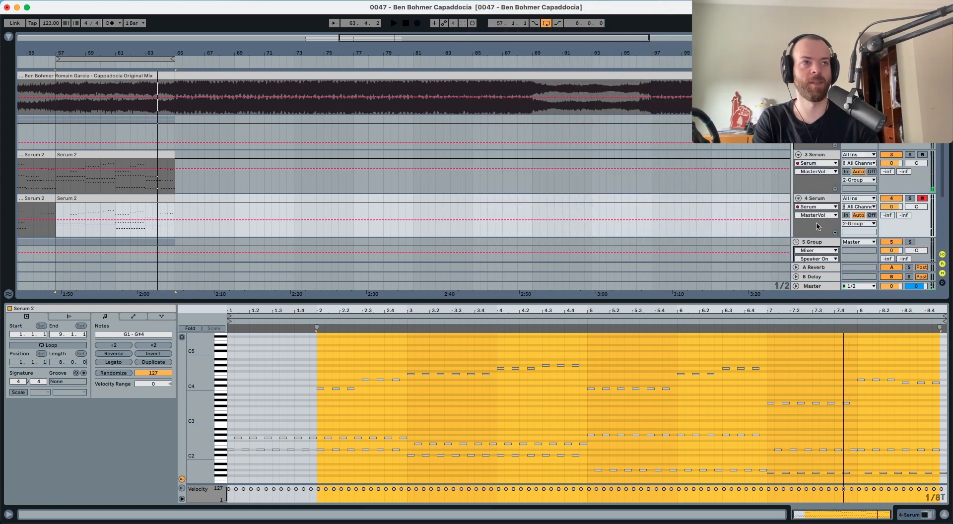
click(816, 243)
scroll(808, 243, down, 5)
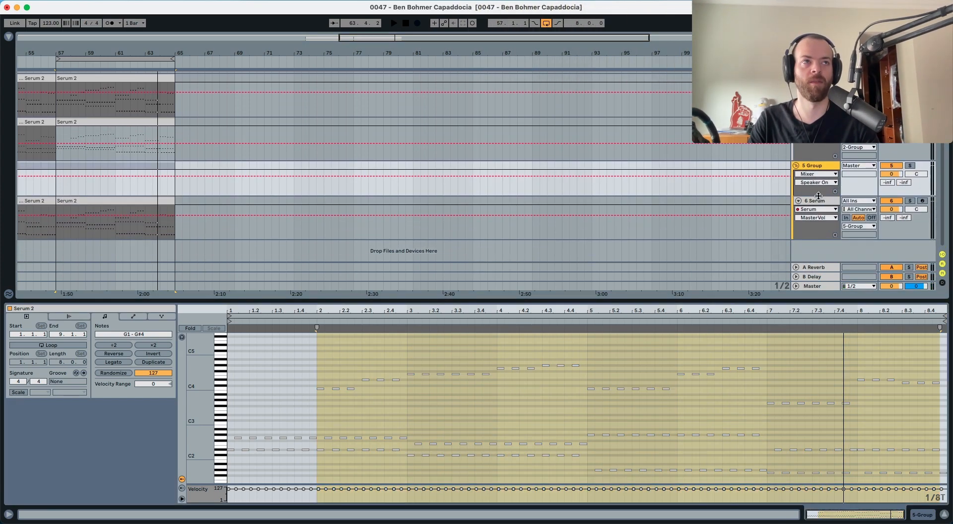
click(819, 200)
scroll(94, 150, right, 2)
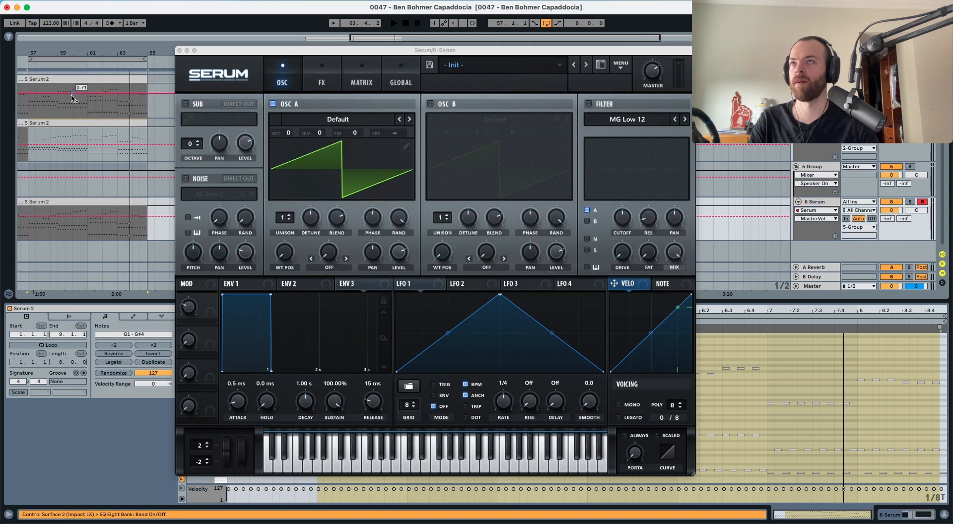
scroll(75, 89, up, 1)
scroll(70, 86, left, 1)
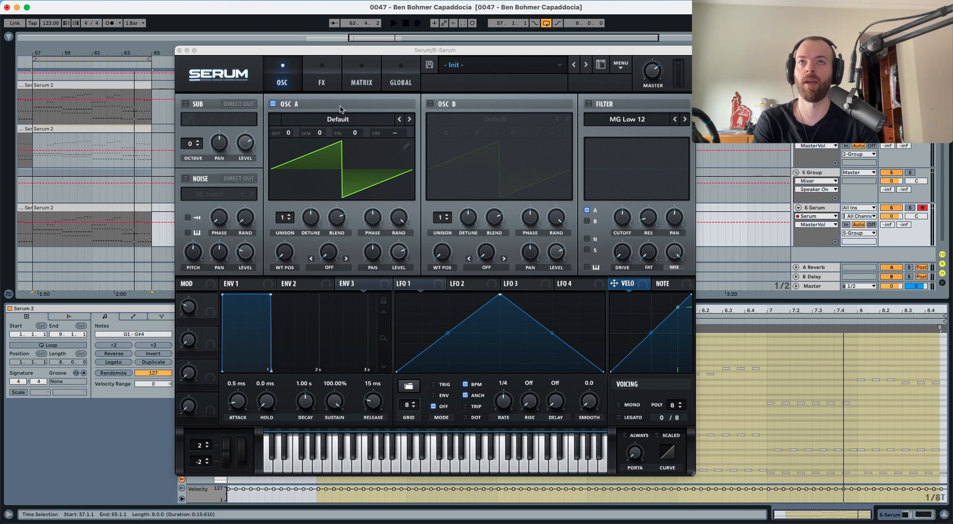
Enable oscillator B, load the Basic Mini wavetable into it and audition the sound
click(431, 104)
click(481, 119)
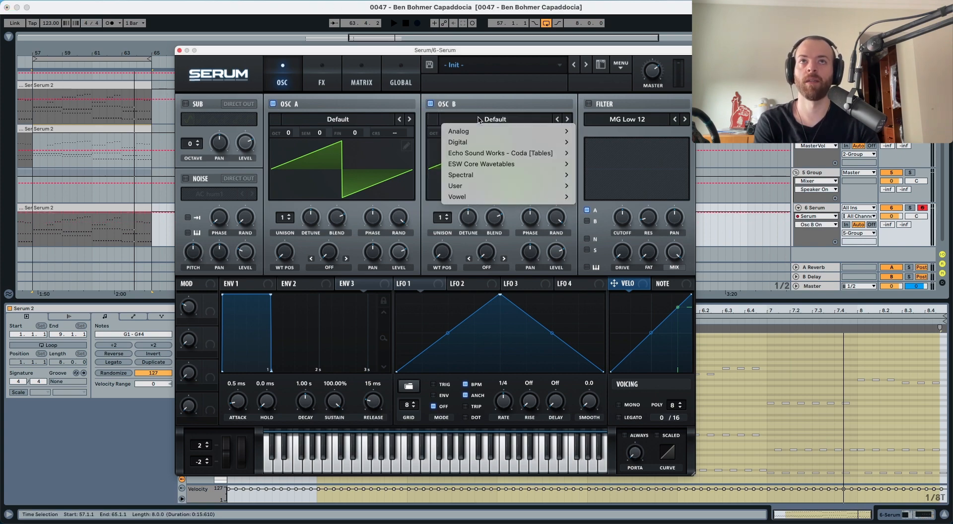
mouse_move(486, 130)
click(604, 110)
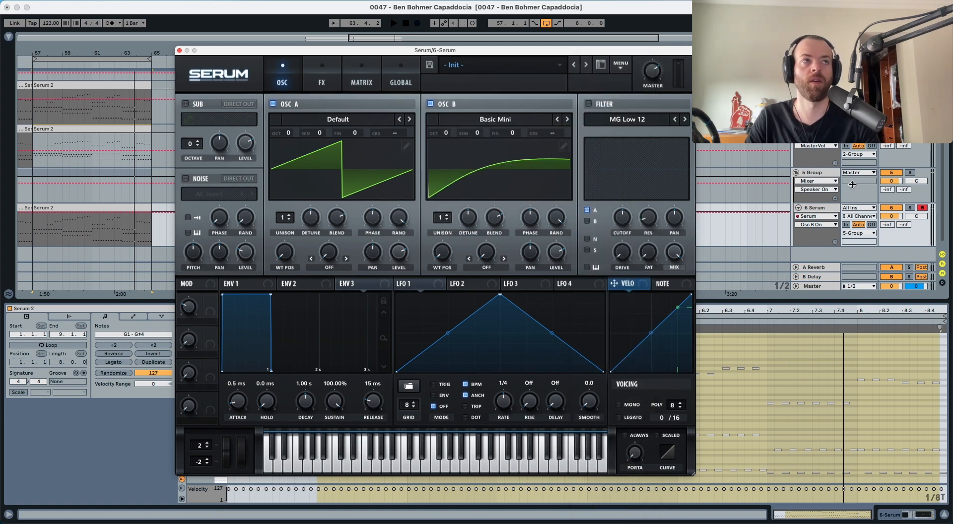
key(space)
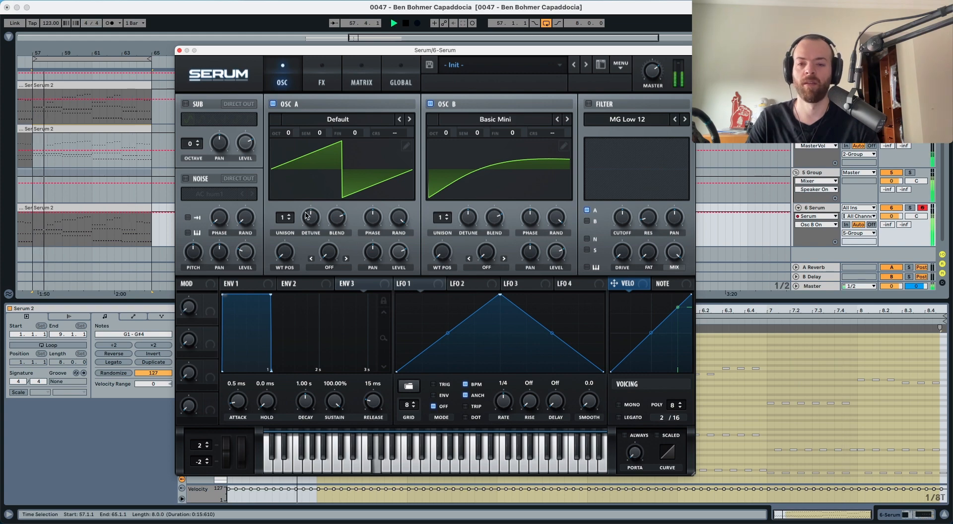
key(space)
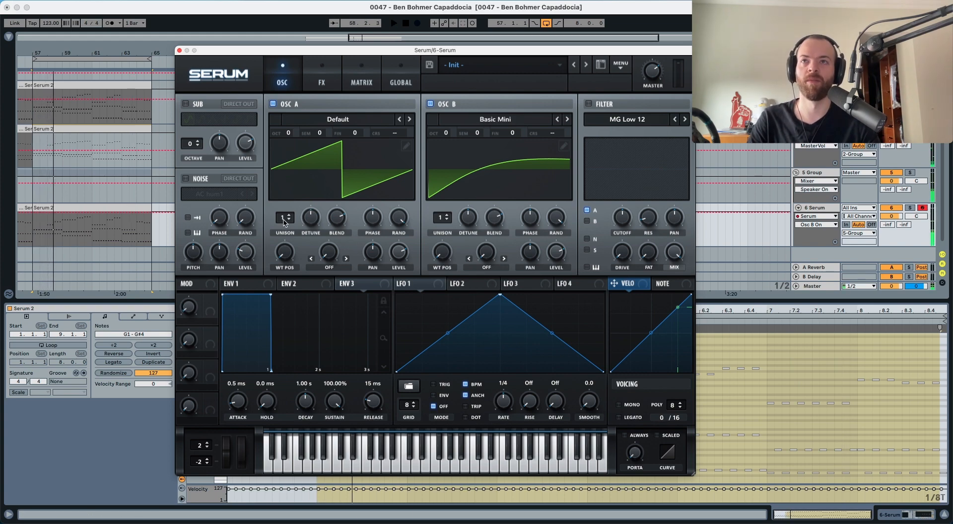
Set oscillator B's octave to -1 and the unison of both oscillators to 2 voices, and audition the sound
click(448, 132)
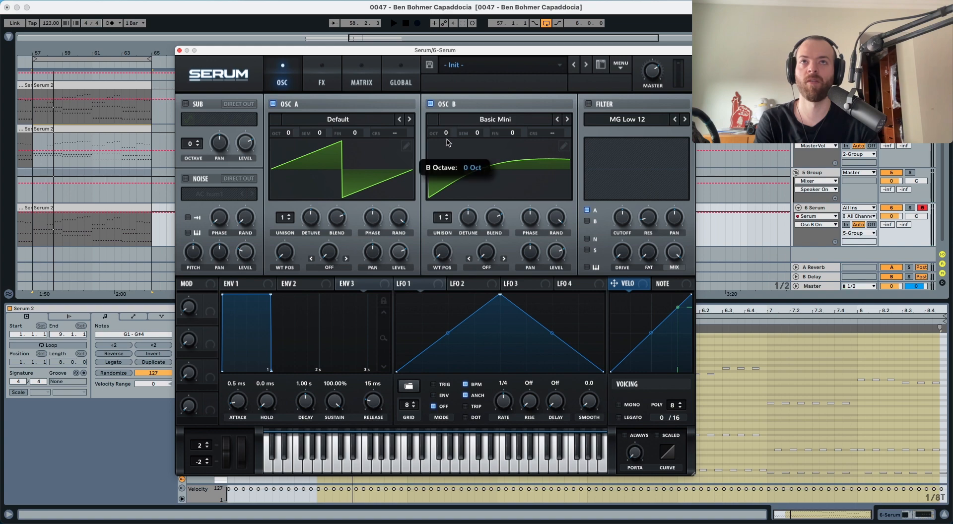
click(286, 217)
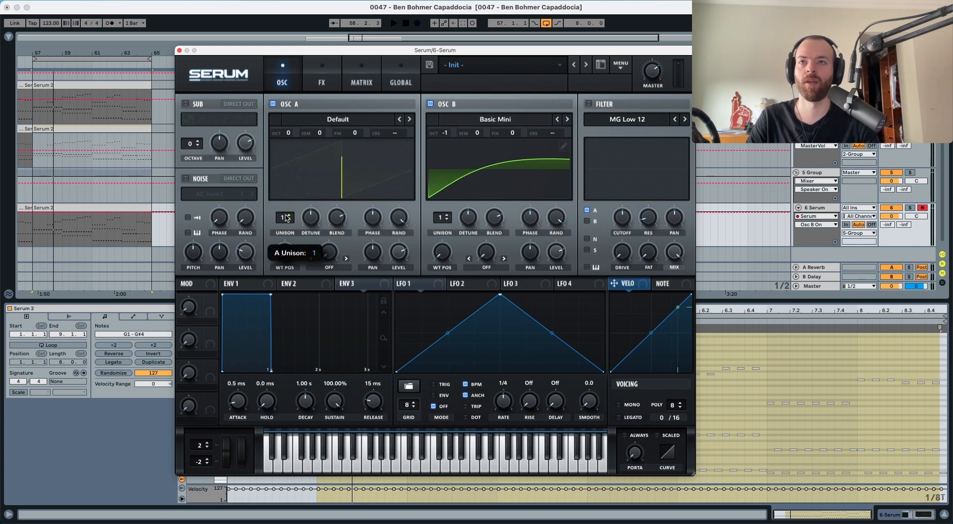
click(446, 215)
key(space)
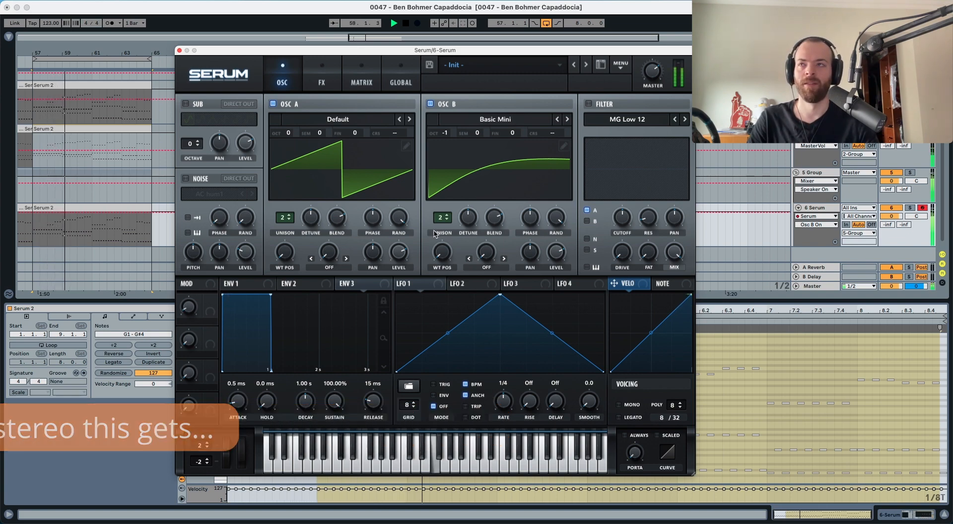
key(space)
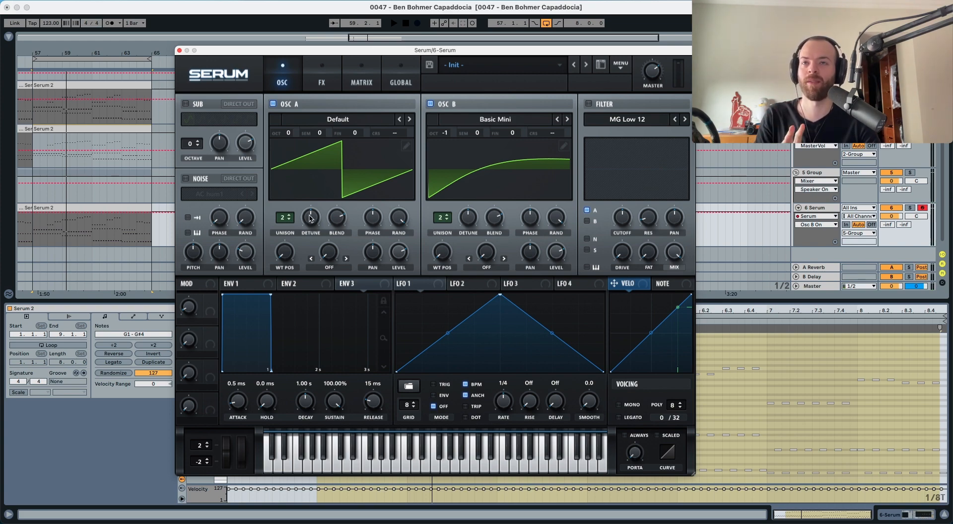
Lower the detune of oscillators A and B and raise oscillator B's level slightly while auditioning
drag(311, 218, 311, 233)
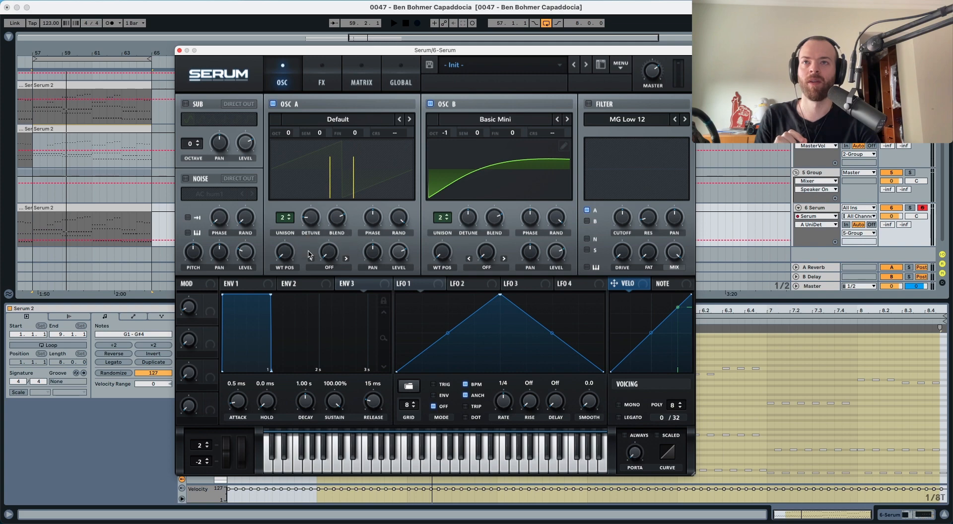
drag(460, 219, 459, 259)
key(space)
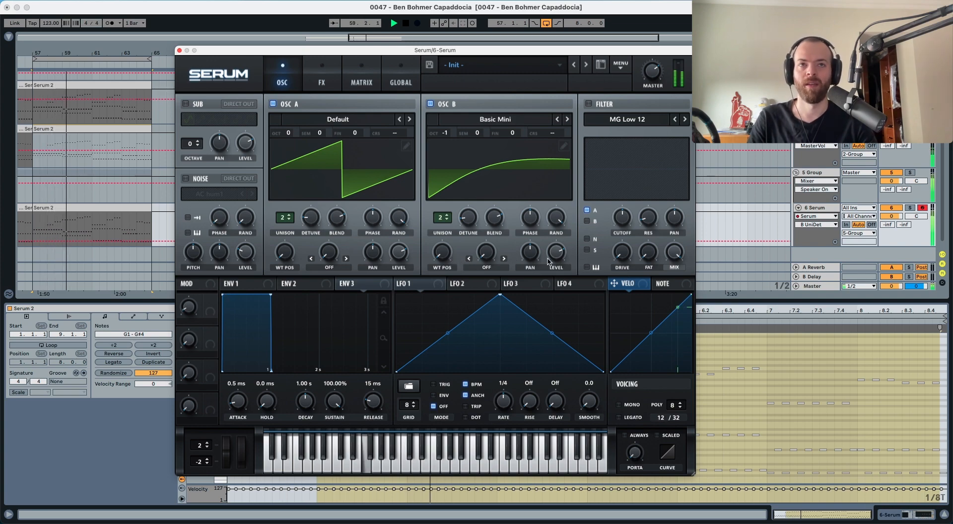
drag(557, 256, 557, 246)
key(space)
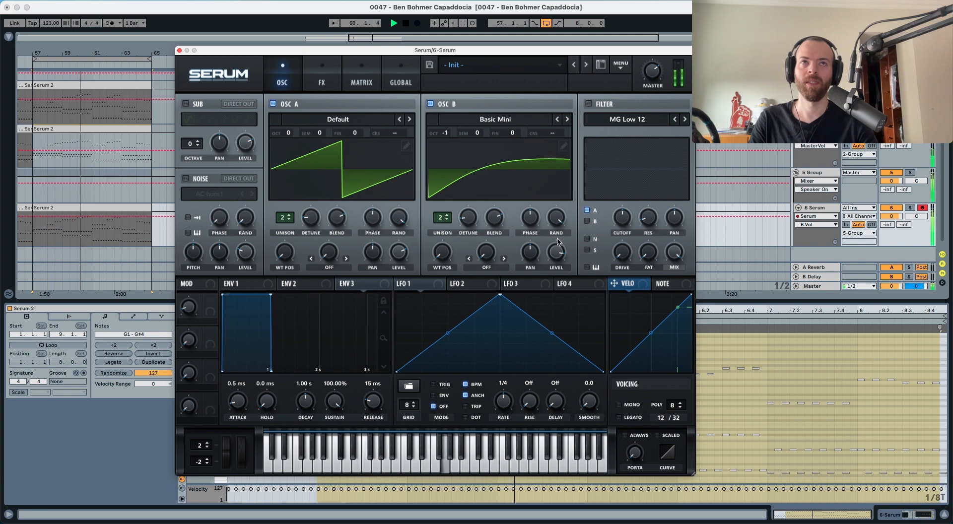
key(space)
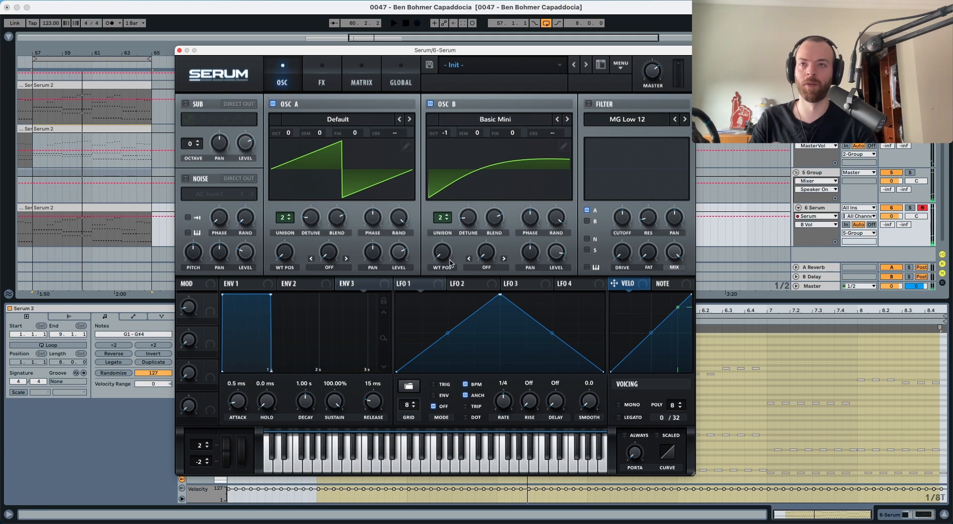
Enable the filter and set its type to Low 24
click(589, 104)
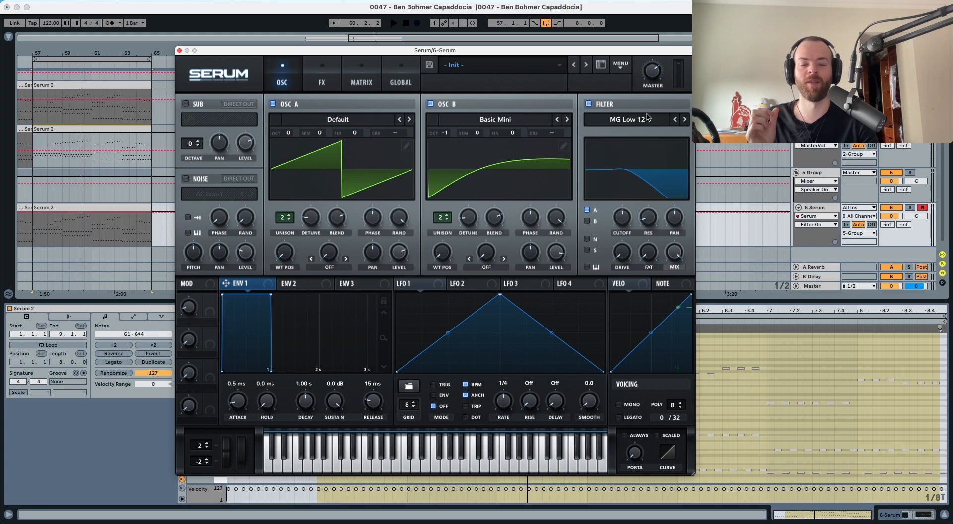
click(684, 121)
click(684, 121)
click(684, 120)
click(684, 120)
click(684, 121)
click(685, 121)
click(674, 120)
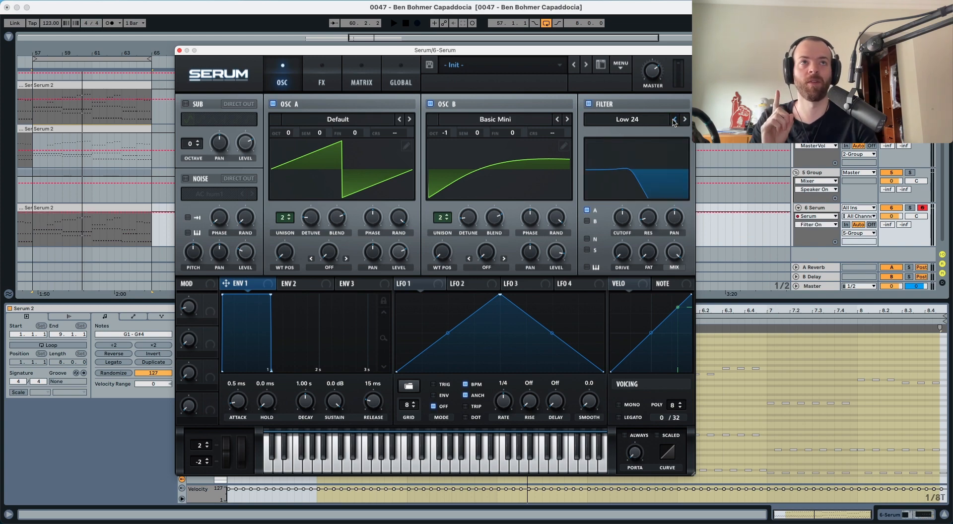
Set the filter resonance to about 3%, lower the cutoff and set the drive to about 9%, and audition the sound
click(647, 220)
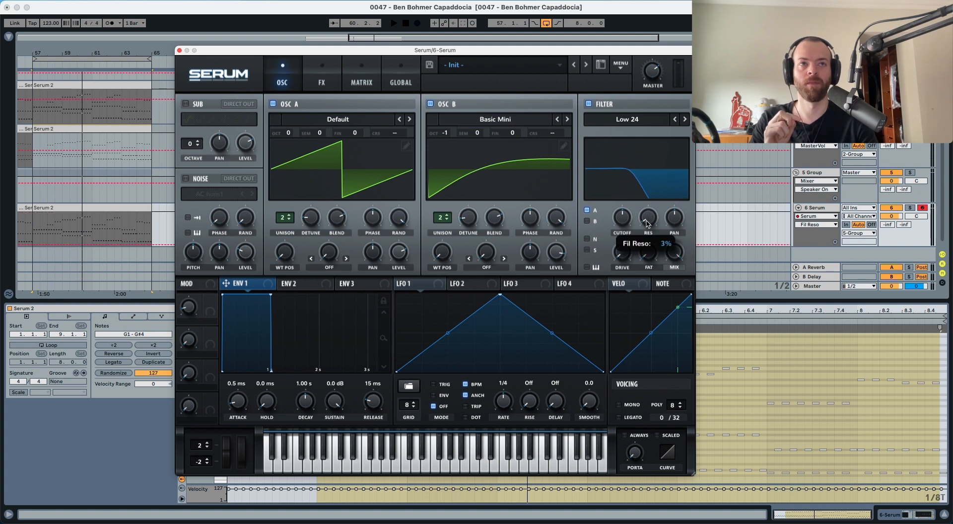
drag(622, 219, 620, 242)
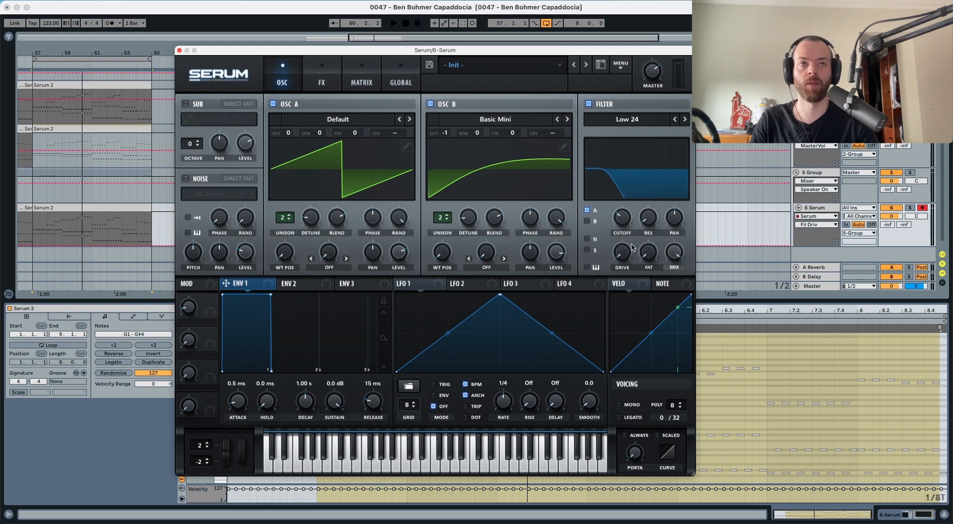
drag(632, 246, 632, 236)
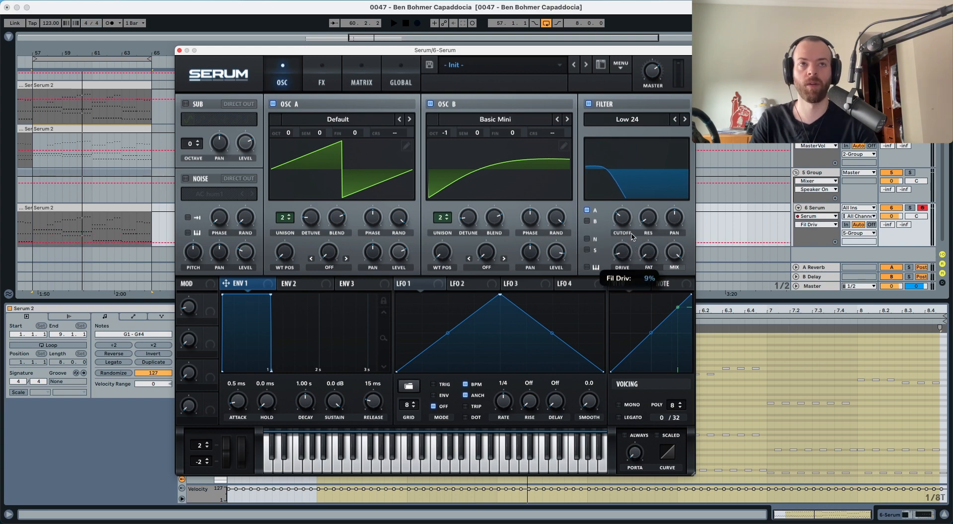
key(space)
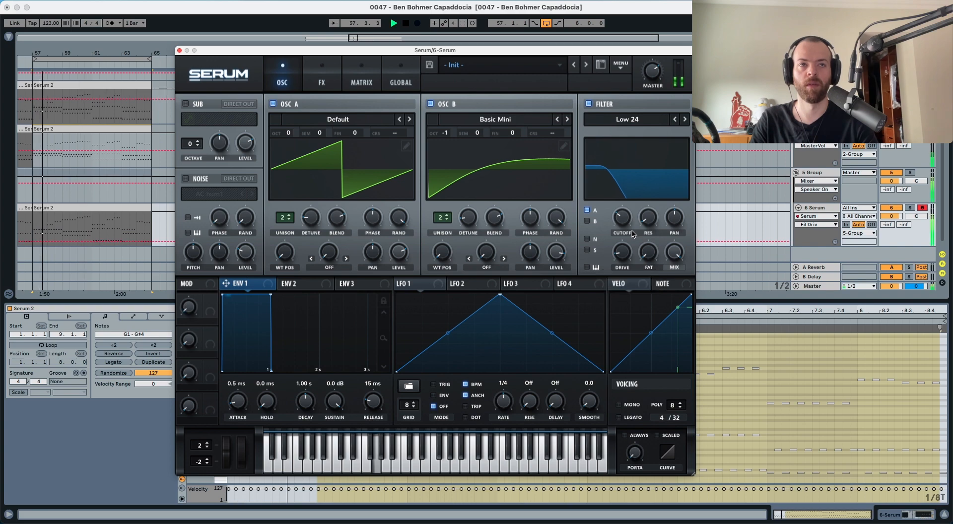
key(space)
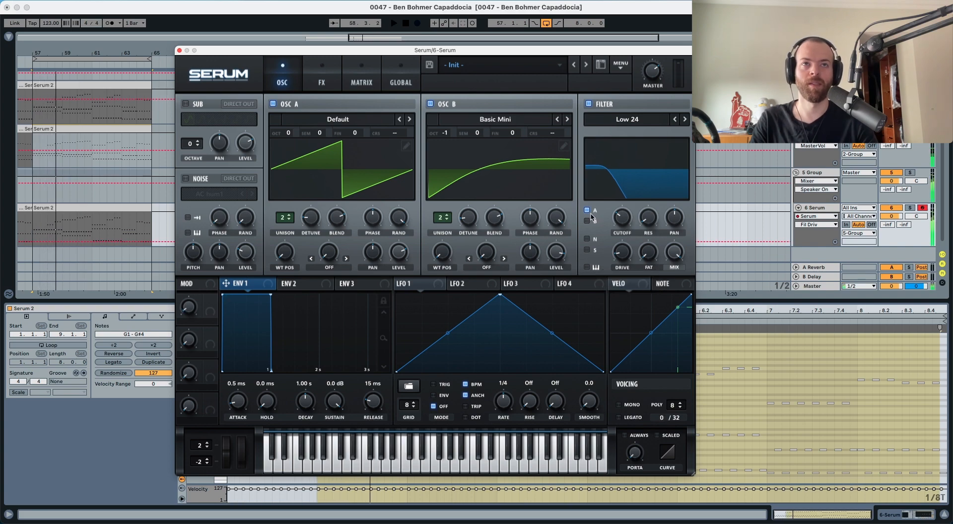
Toggle oscillator A's filter routing off and back on, and audition the filtered sound
click(588, 211)
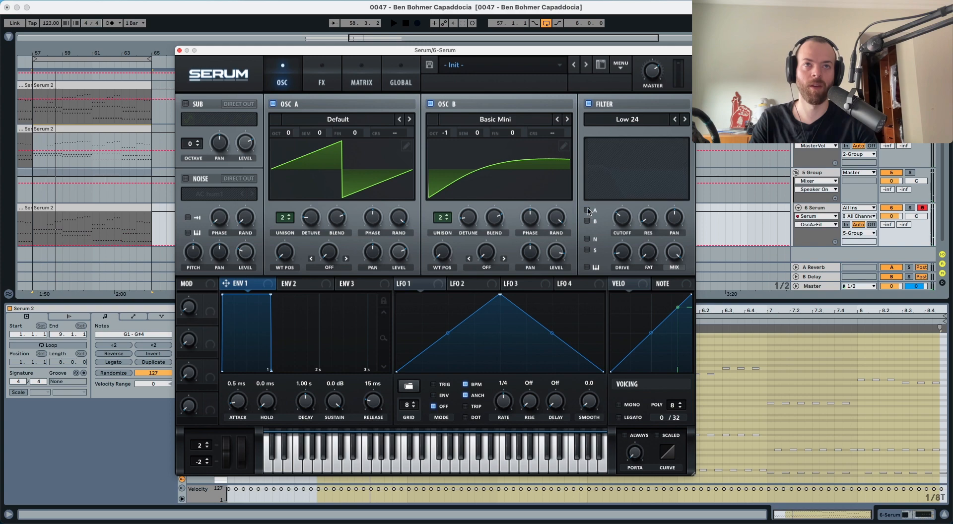
click(589, 211)
click(586, 213)
click(587, 212)
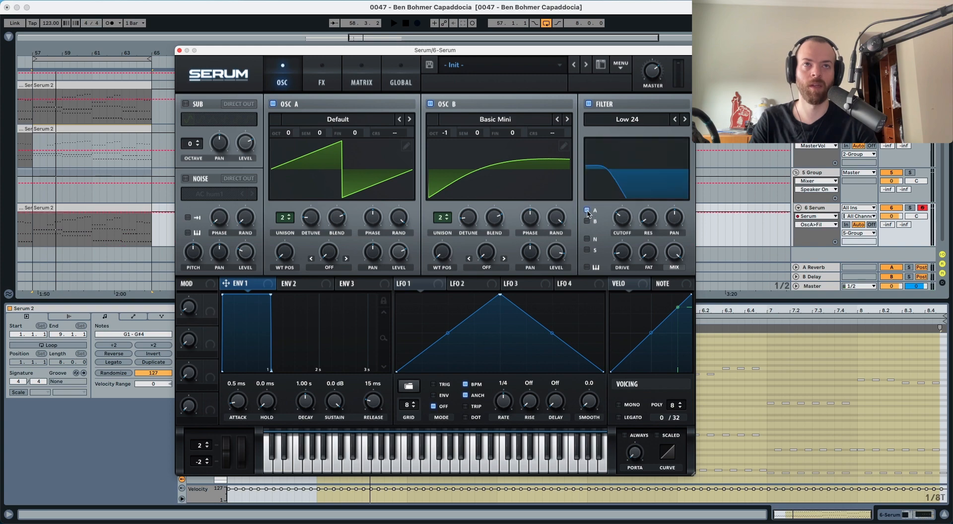
key(space)
key(space)
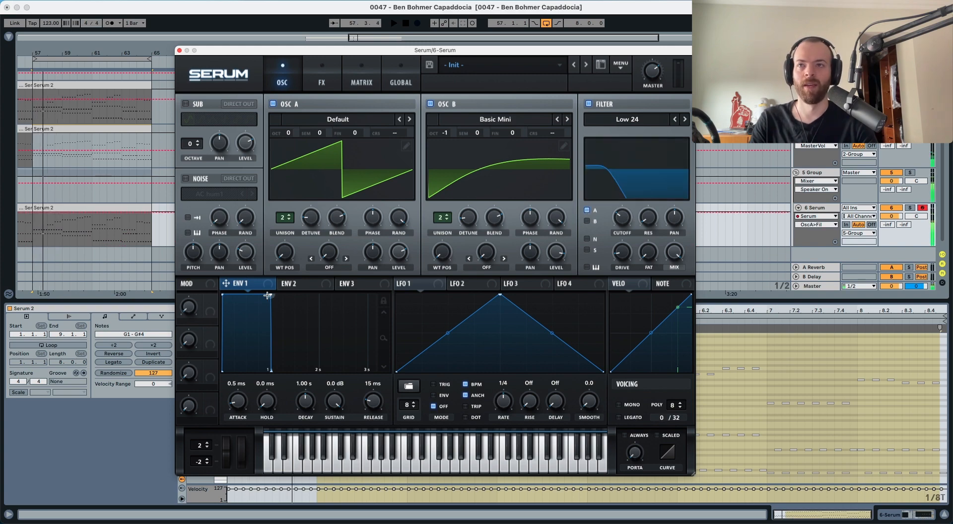
Drop Env 1's sustain to minimum, set its decay to about 1.69 s, steepen the decay curve and audition the pluck
drag(334, 402, 334, 446)
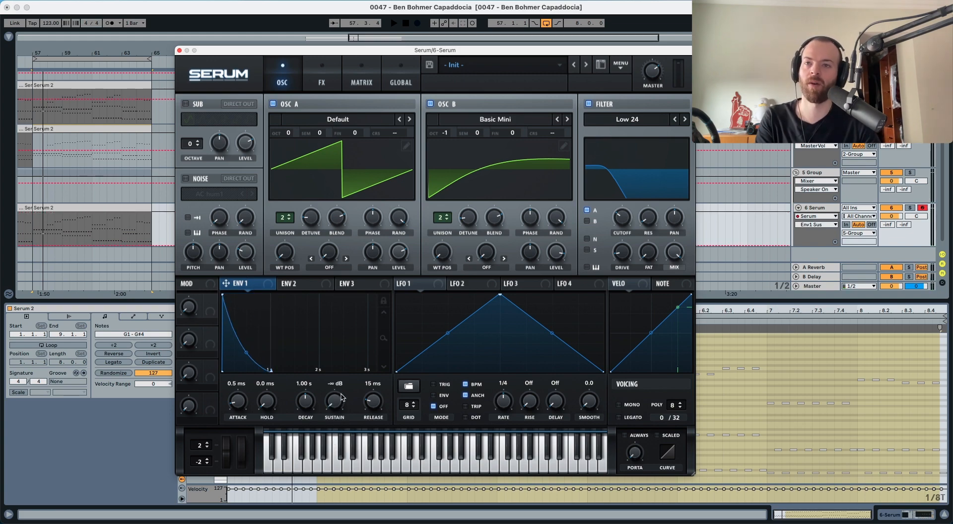
drag(306, 401, 308, 399)
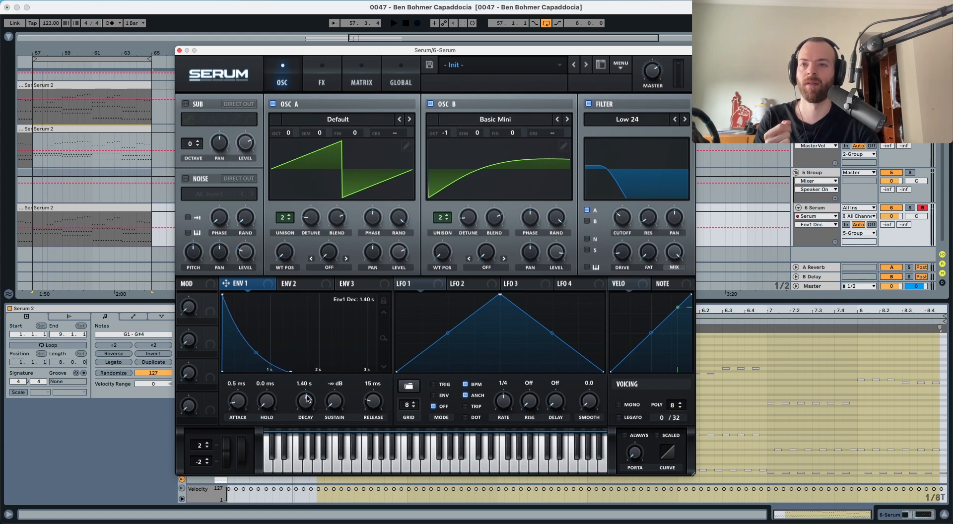
drag(260, 352, 262, 360)
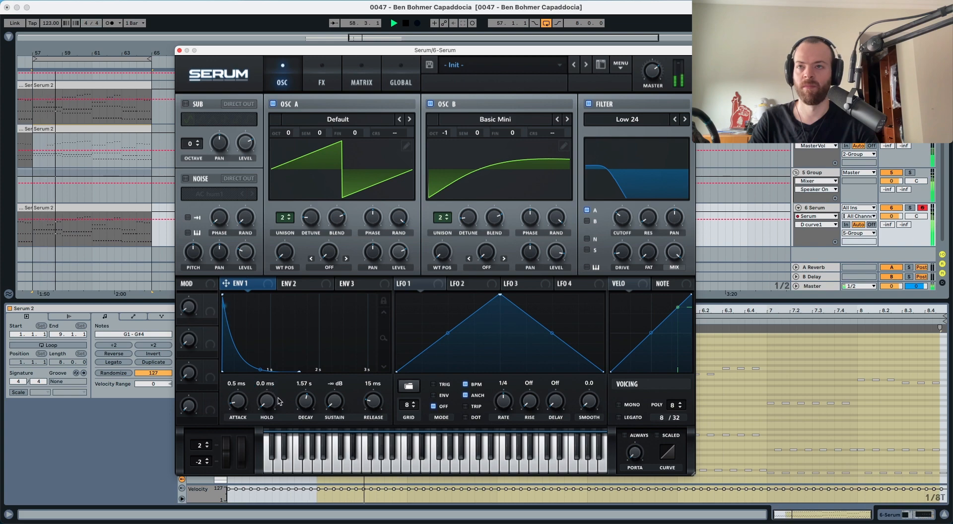
drag(300, 404, 301, 403)
key(space)
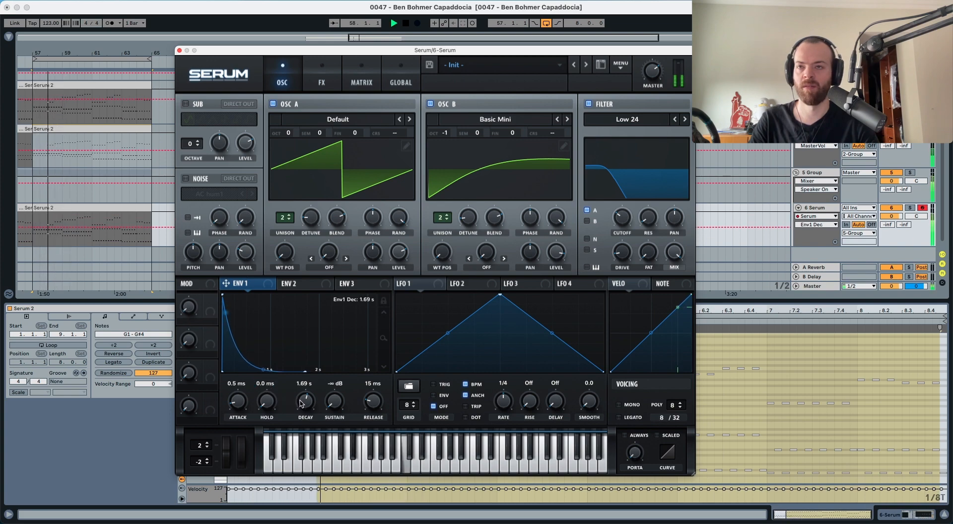
key(space)
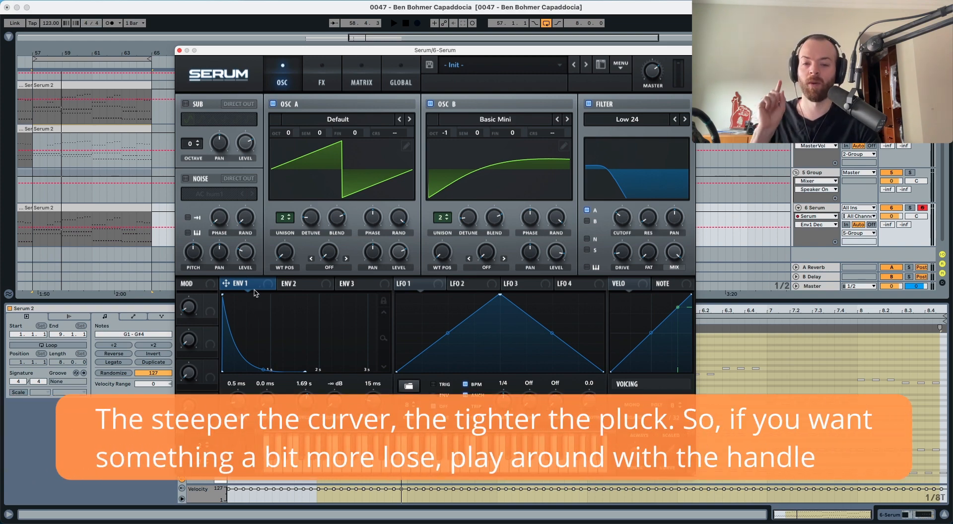
Assign Env 1 to modulate the main filter's cutoff and audition the result
drag(262, 288, 643, 223)
key(space)
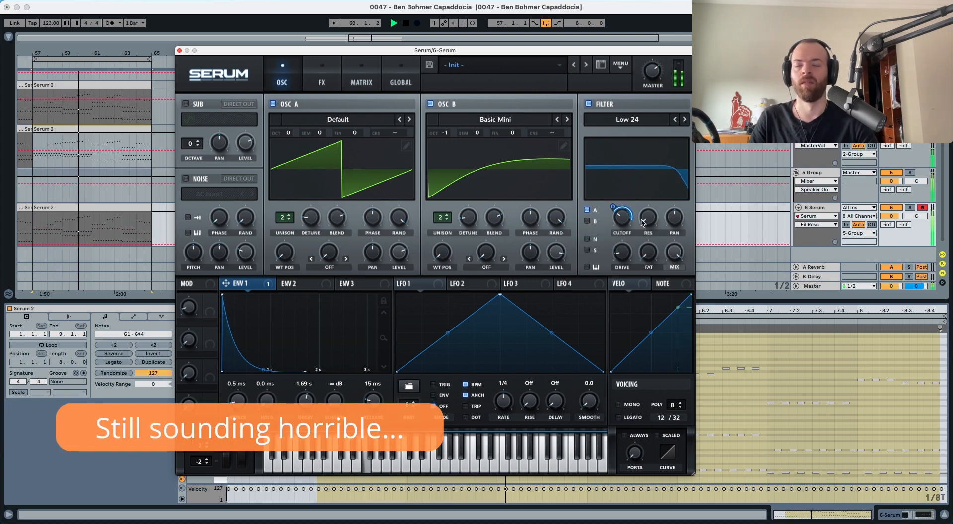
key(space)
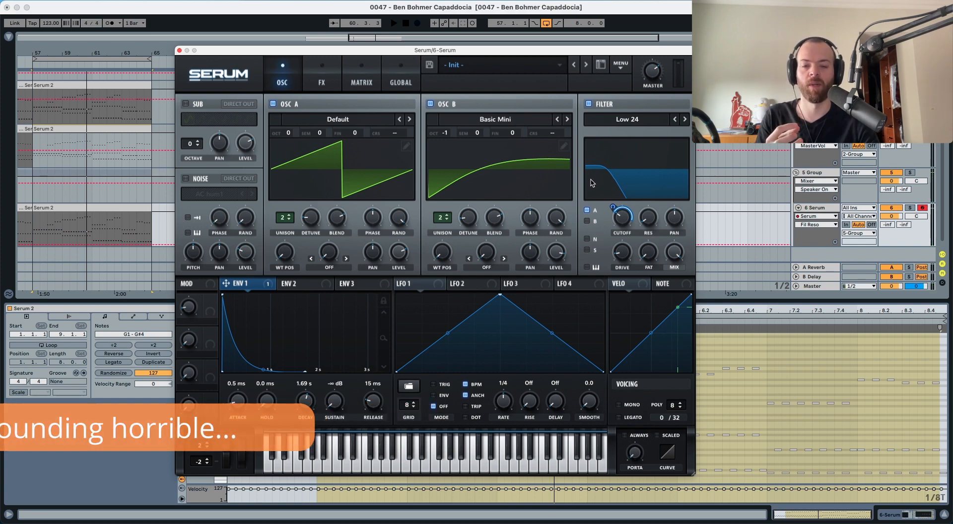
Reorder the effects chain so Filter, EQ and Compressor follow Distortion in that order, ahead of Flanger
click(332, 77)
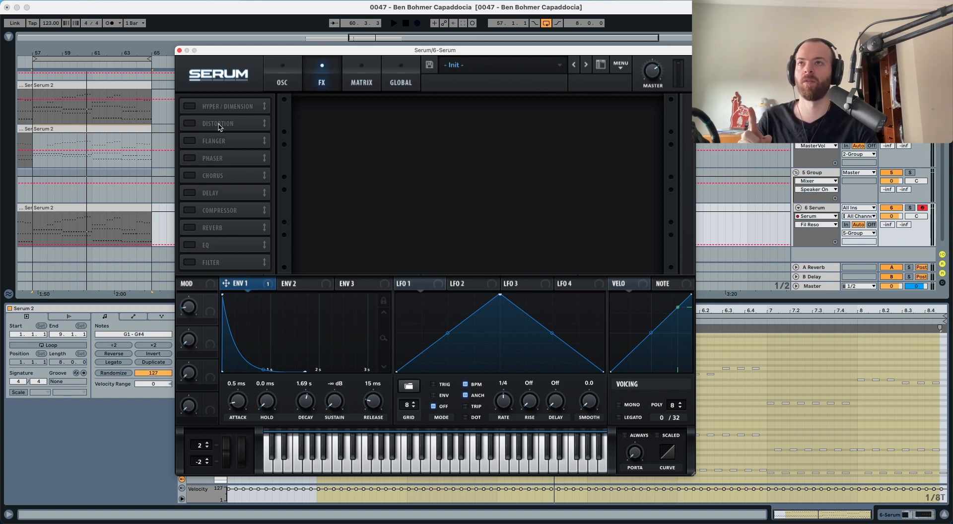
drag(211, 263, 221, 148)
drag(217, 255, 220, 158)
drag(220, 247, 222, 178)
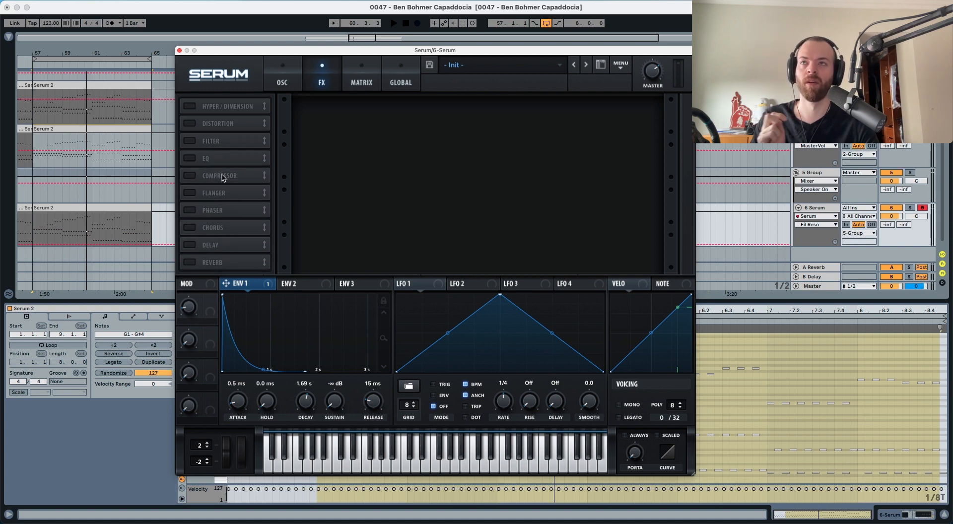
Enable the filter effect, set its type to MG Low 18 and its cutoff to about 106 Hz, and audition it
click(189, 140)
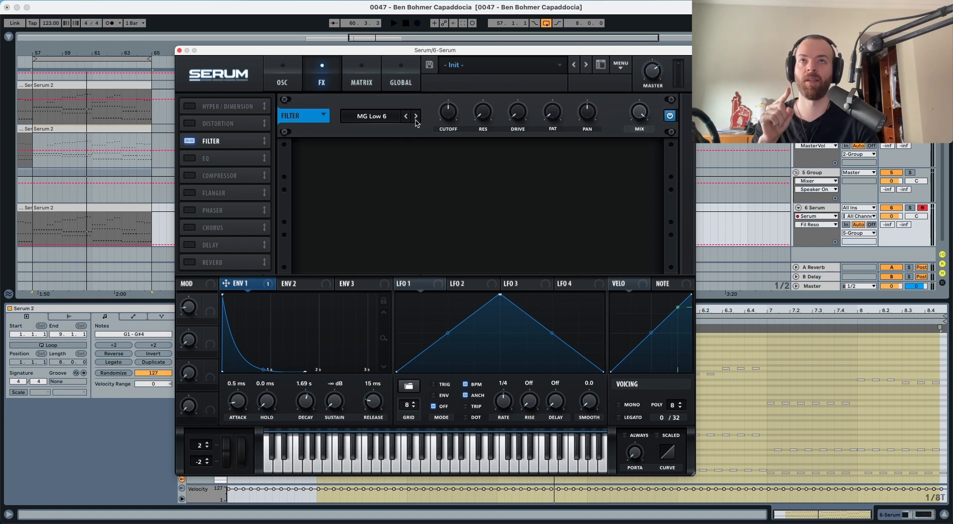
click(416, 117)
drag(446, 117, 443, 131)
key(space)
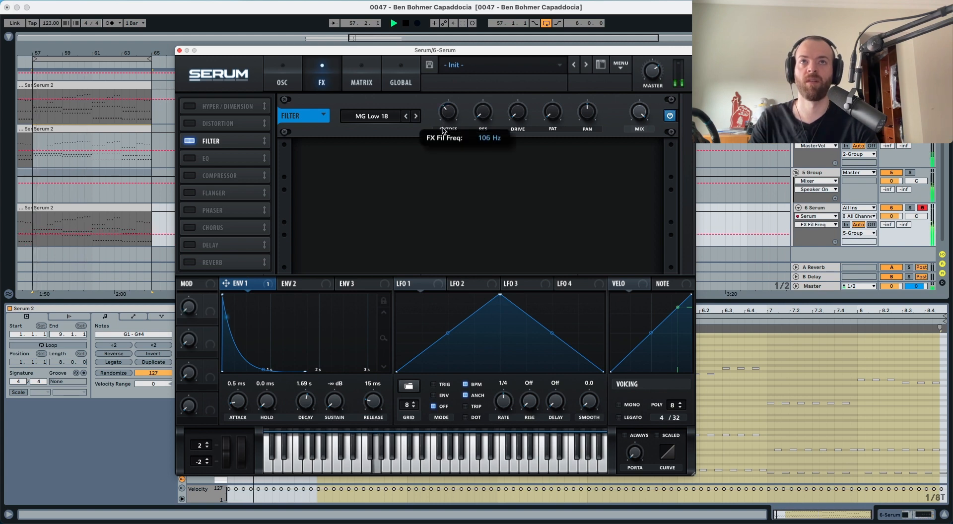
key(space)
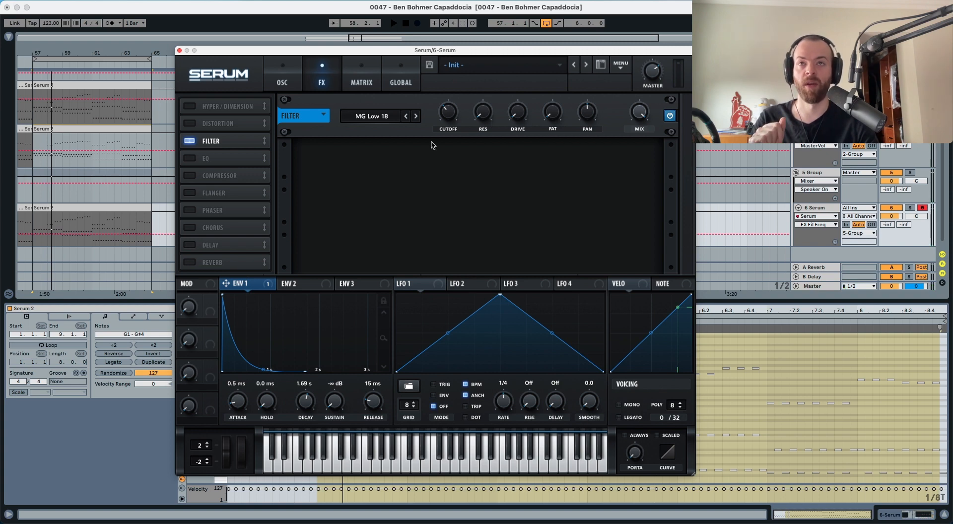
Assign Env 1 to the effects filter's cutoff with a modulation amount of 15 and audition the change
drag(268, 287, 438, 129)
key(space)
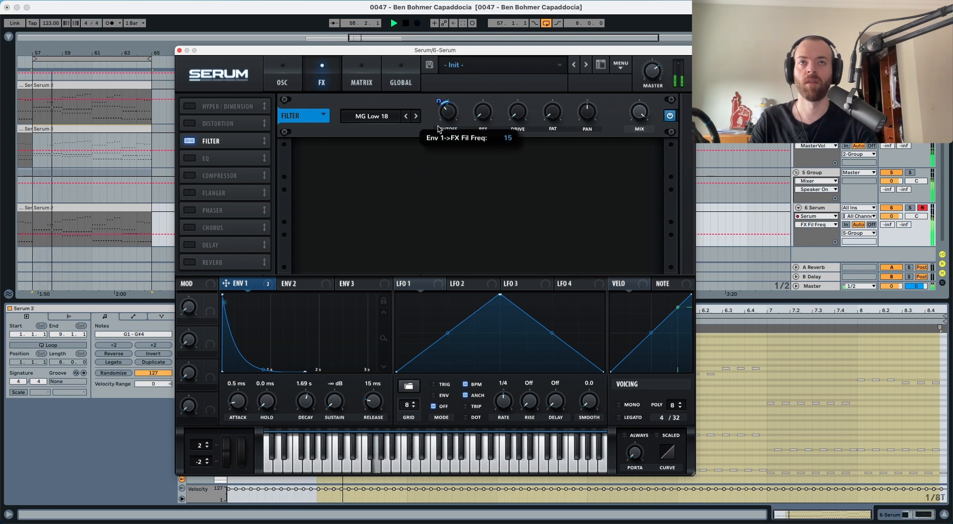
key(space)
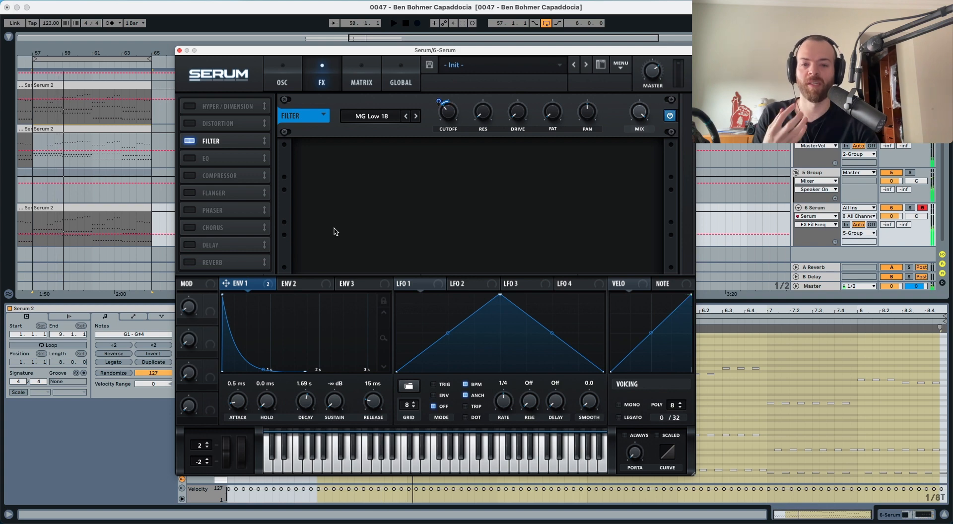
Shape Env 2 with 0% sustain, a steeper decay curve and a decay of about 650 ms
click(302, 285)
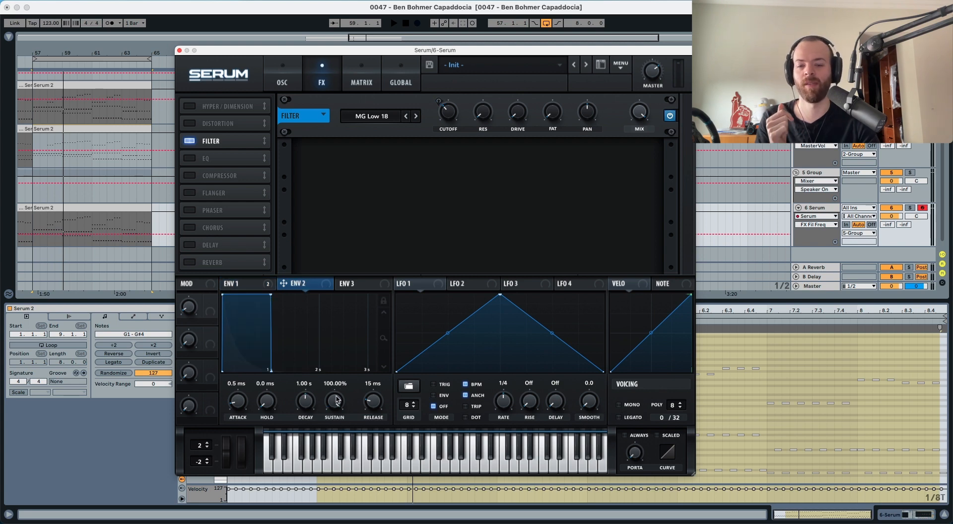
drag(337, 399, 337, 446)
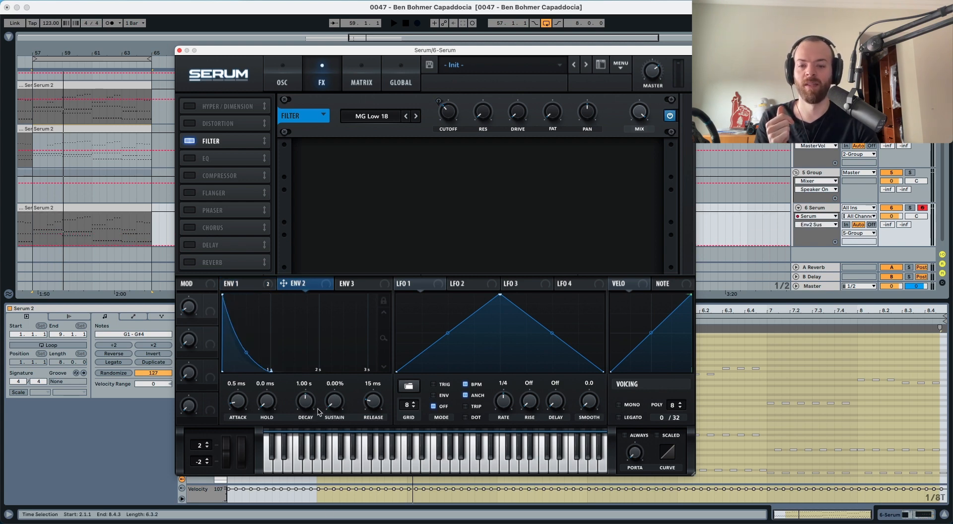
drag(306, 399, 306, 404)
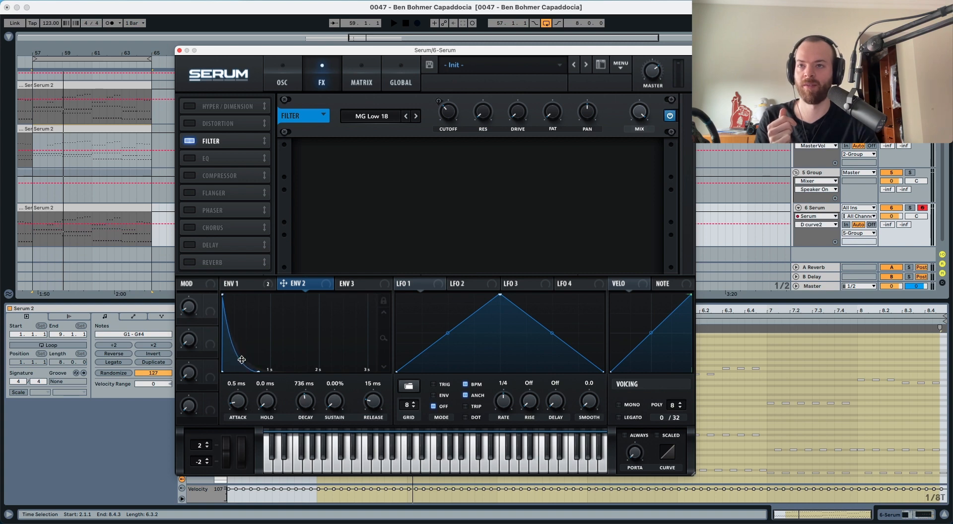
drag(241, 354, 242, 366)
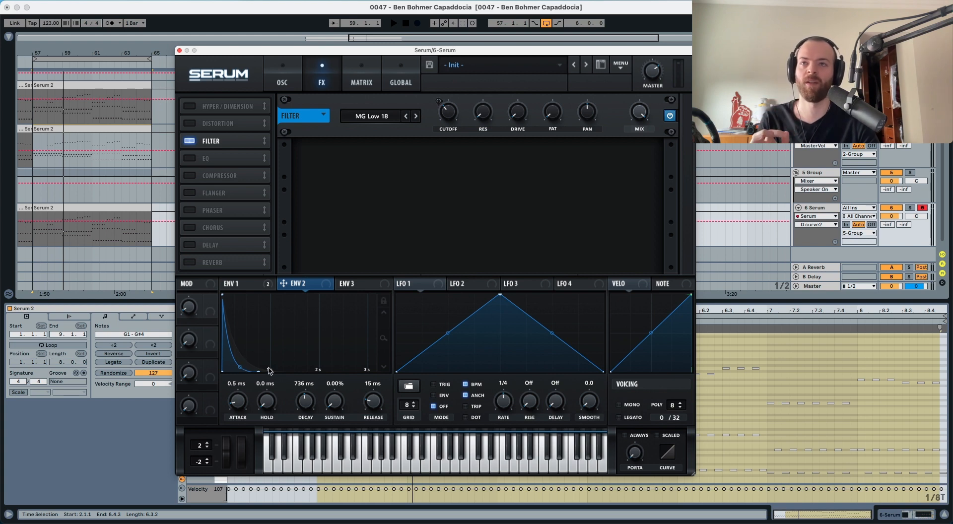
drag(300, 397, 301, 401)
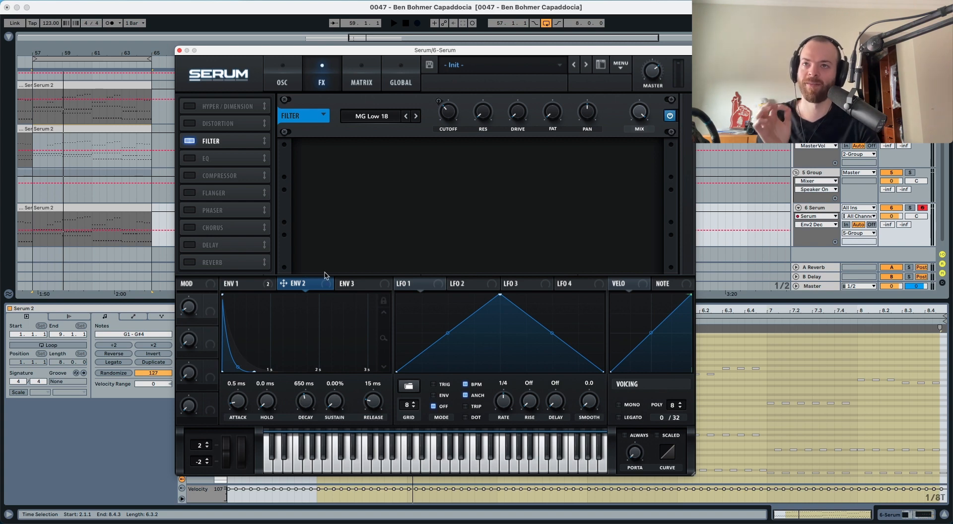
Assign Env 2 to the effects filter's cutoff with a modulation amount of 30 and audition the sound
drag(317, 291, 440, 106)
key(space)
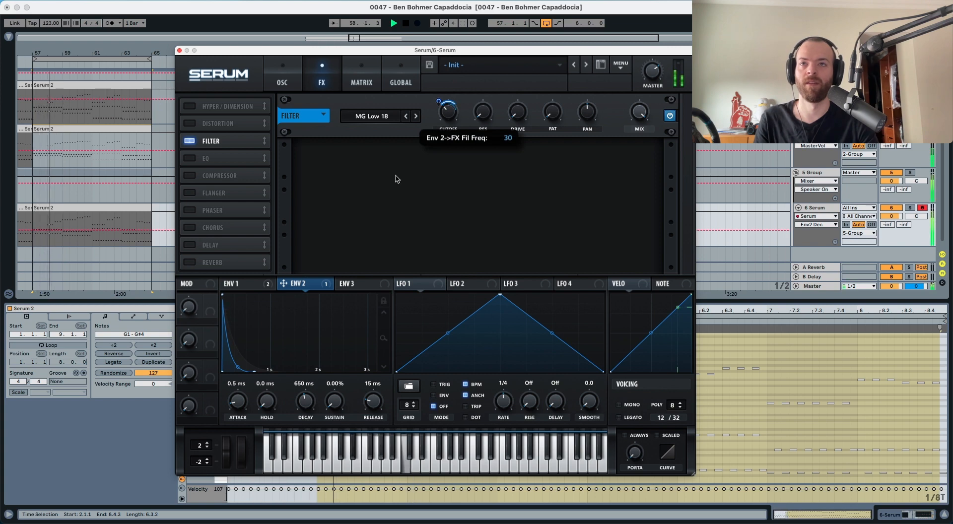
click(320, 290)
click(320, 302)
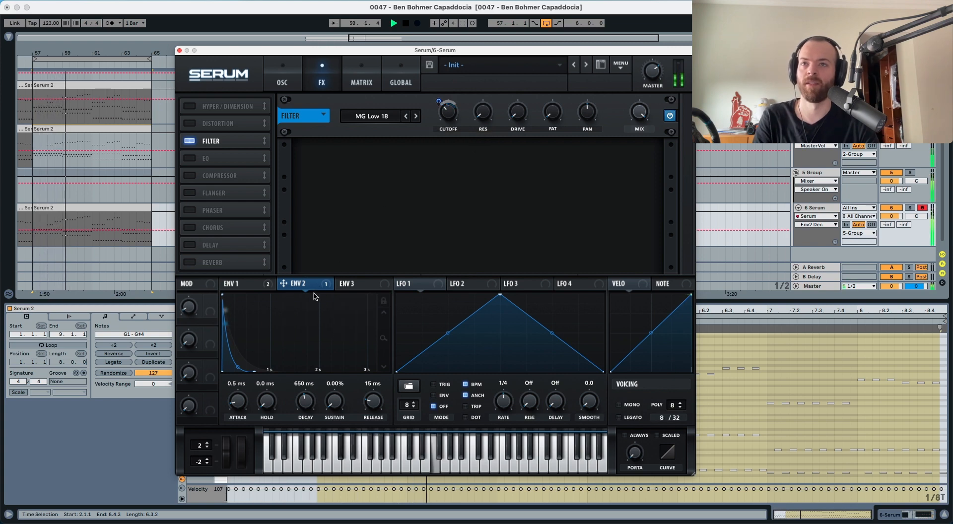
click(320, 290)
click(322, 303)
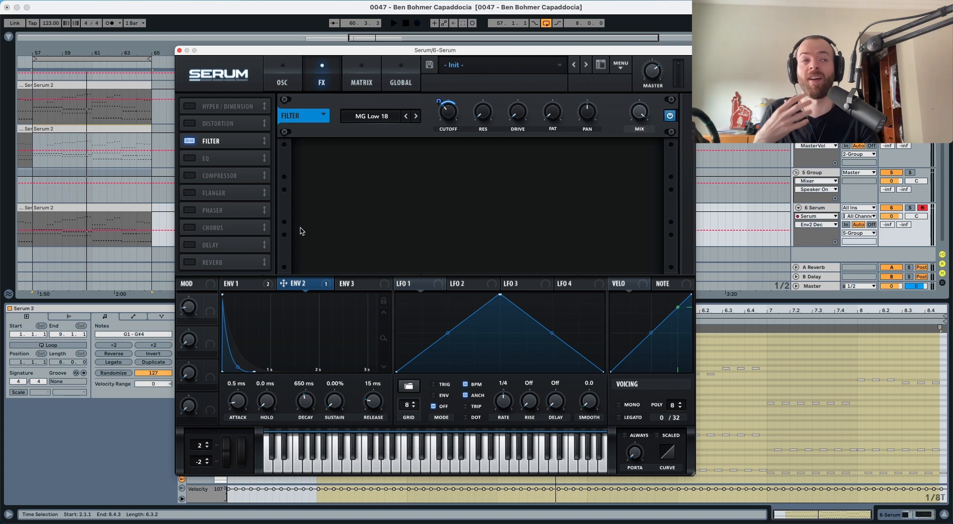
On the 6 Serum track's EQ Eight, enable the band 1 low cut at 124 Hz and compare the sound with it off
click(806, 209)
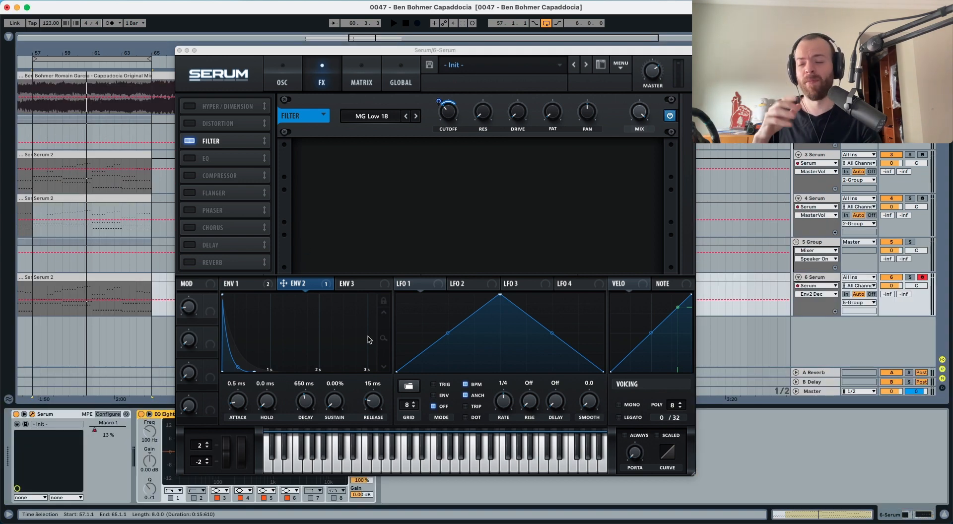
click(179, 50)
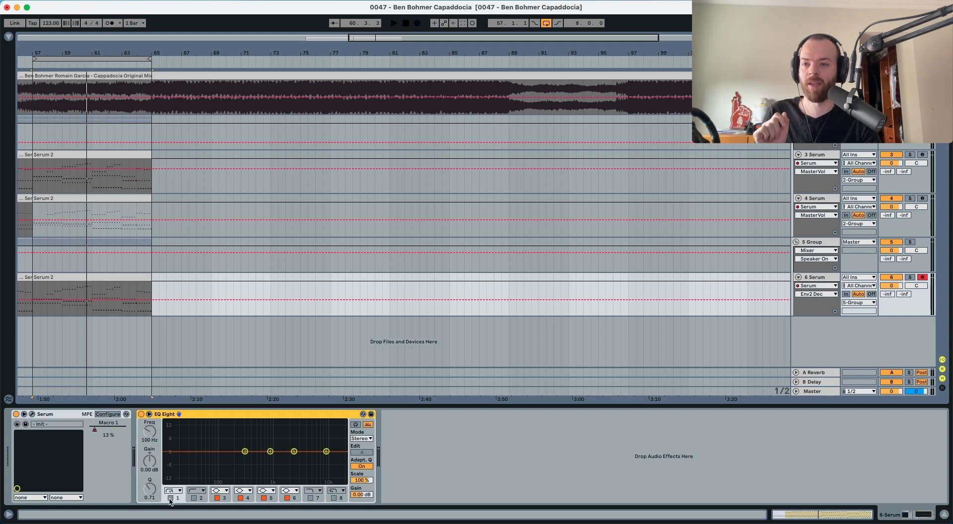
click(171, 498)
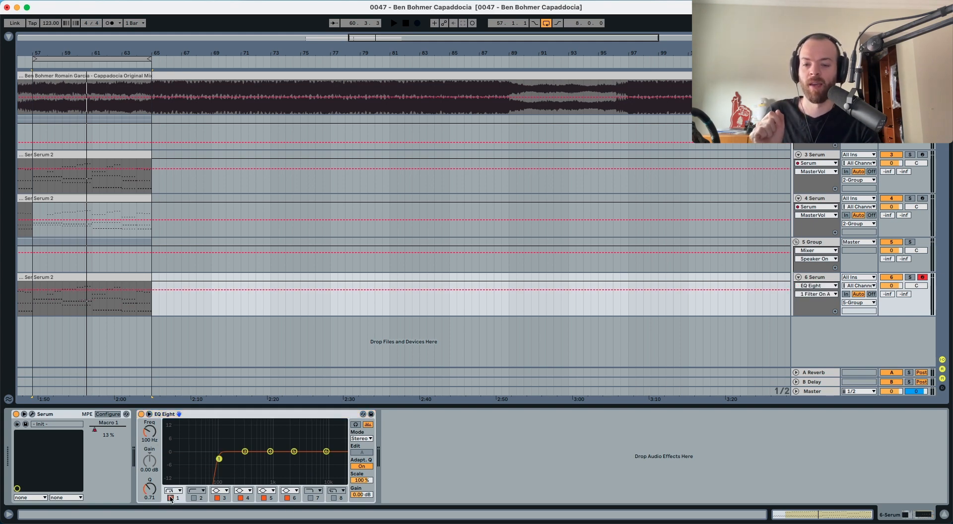
drag(148, 433, 149, 428)
key(space)
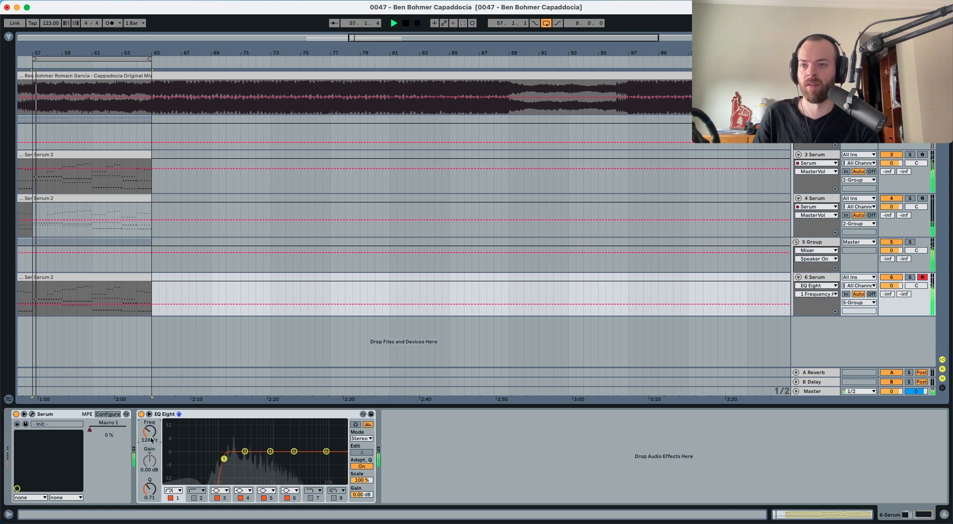
click(170, 498)
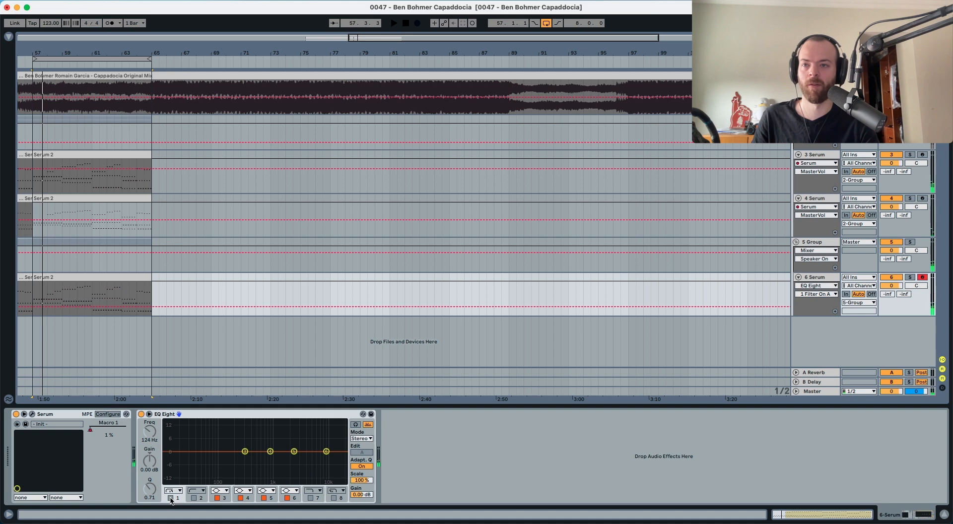
click(170, 499)
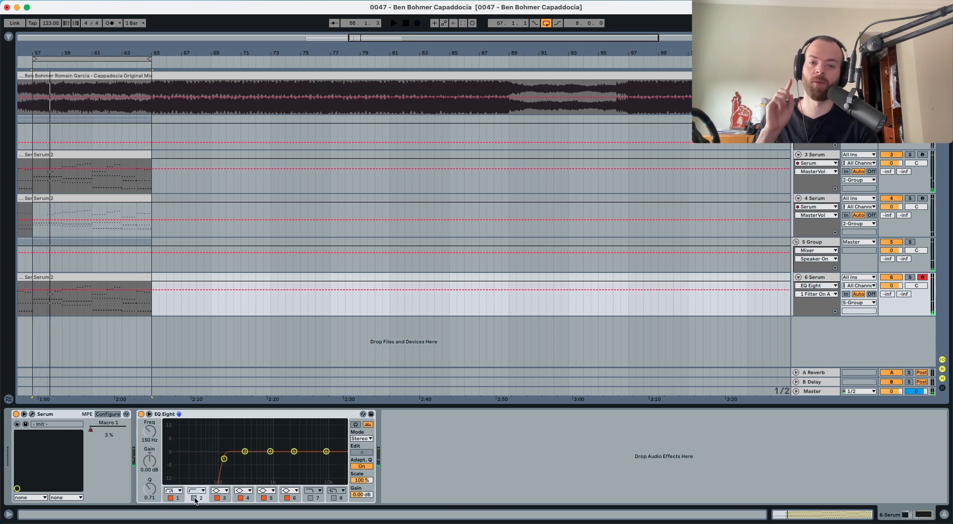
Enable EQ Eight's band 2 low cut at 325 Hz and compare the sound with the whole EQ bypassed
click(194, 498)
drag(152, 433, 152, 417)
key(space)
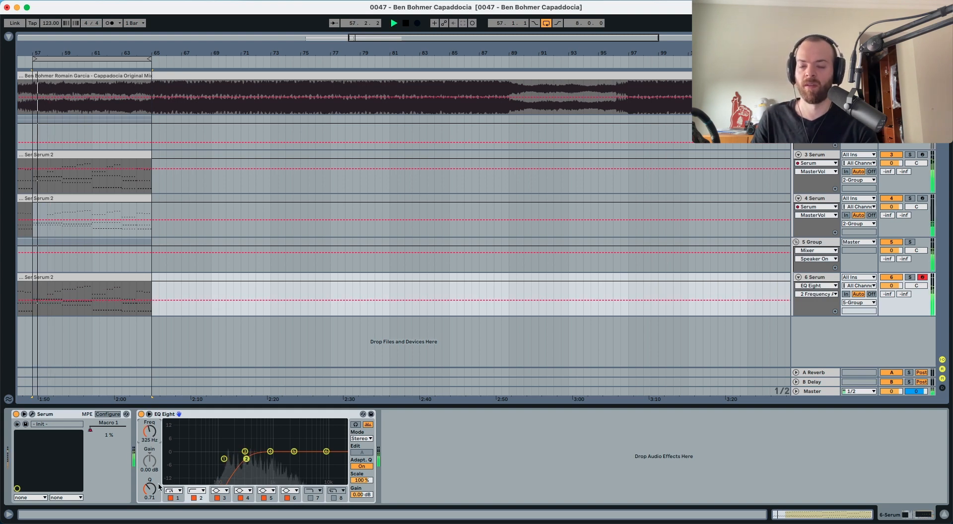
click(142, 414)
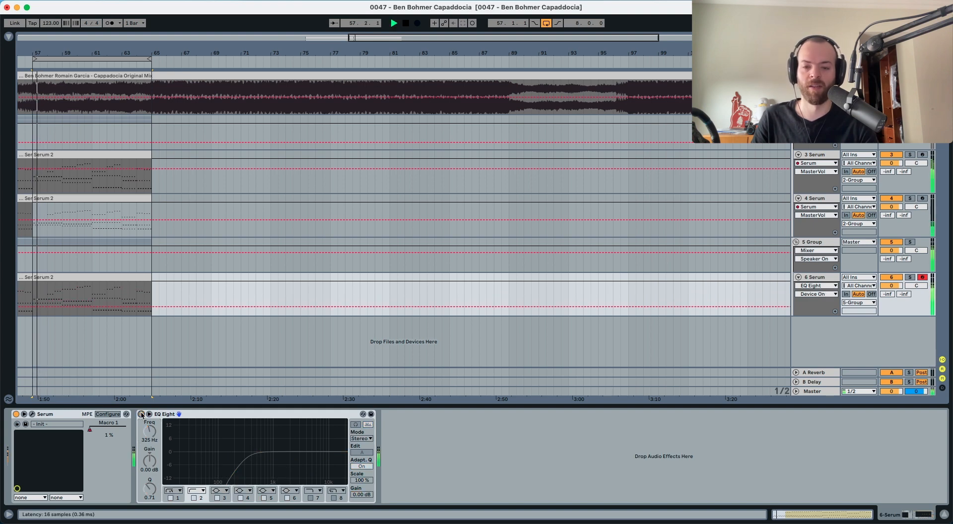
click(141, 415)
key(space)
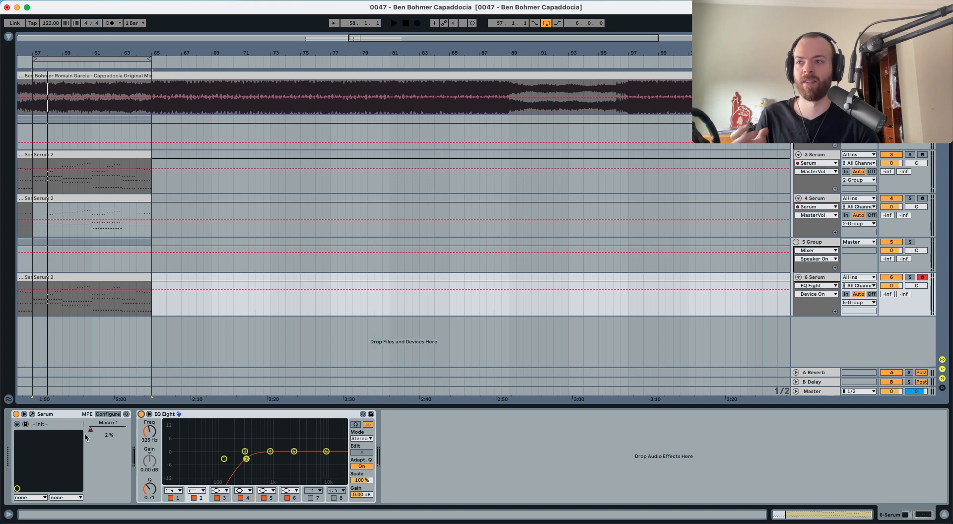
Reopen Serum's effects, enable Hyper/Dimension, lower the Hyper mix and audition the sound
click(32, 414)
click(327, 87)
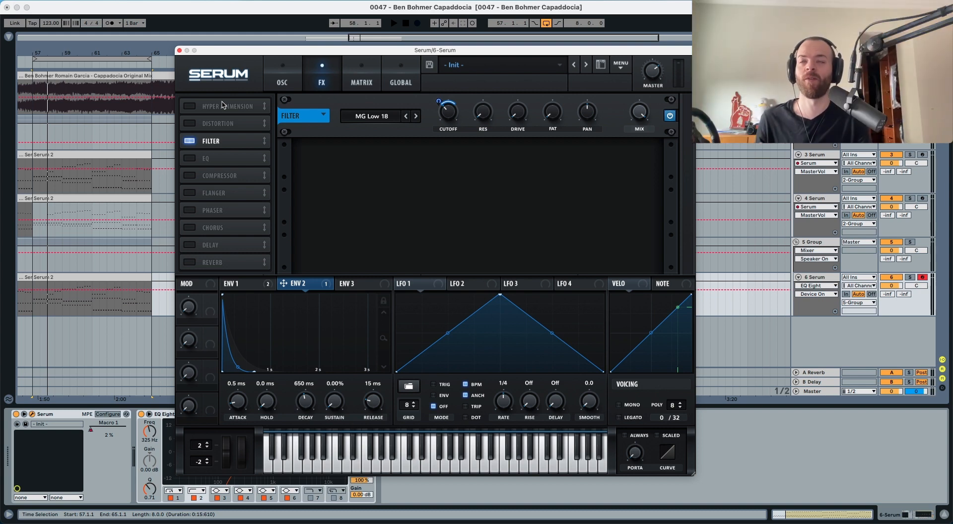
click(190, 106)
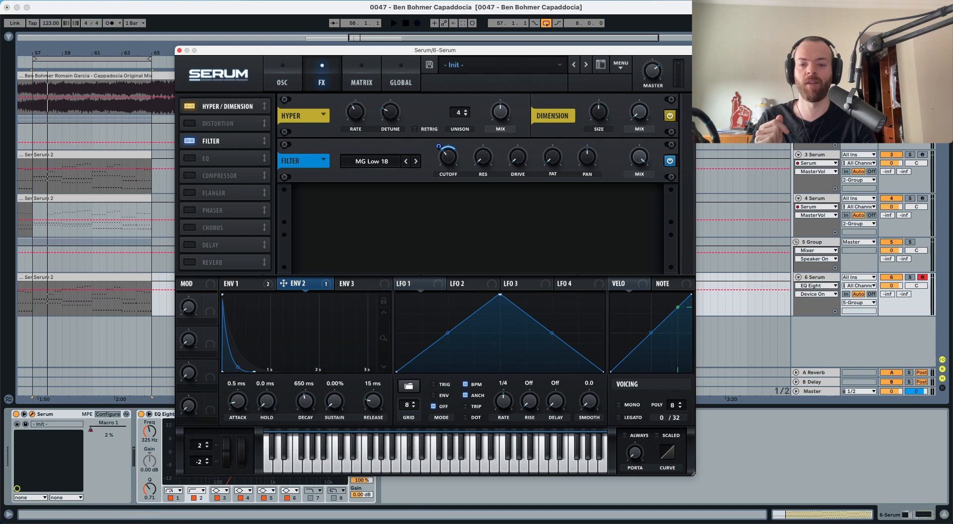
drag(493, 105, 494, 137)
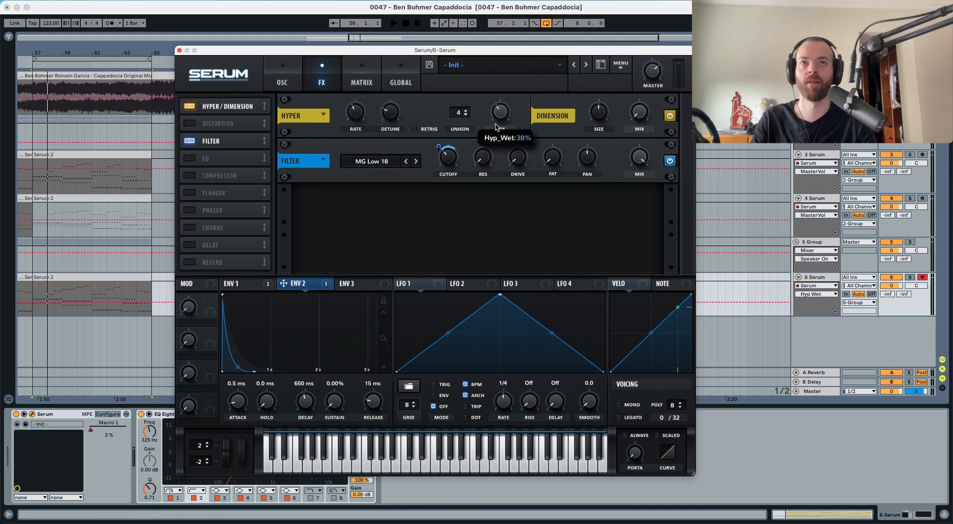
key(space)
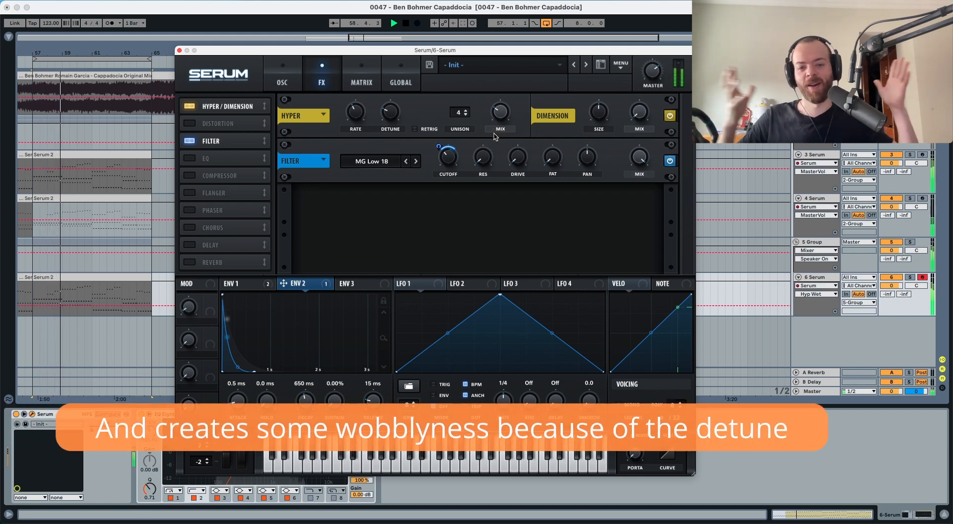
Lower the Dimension size to minimum, raise its mix to 100% and audition the sound
key(space)
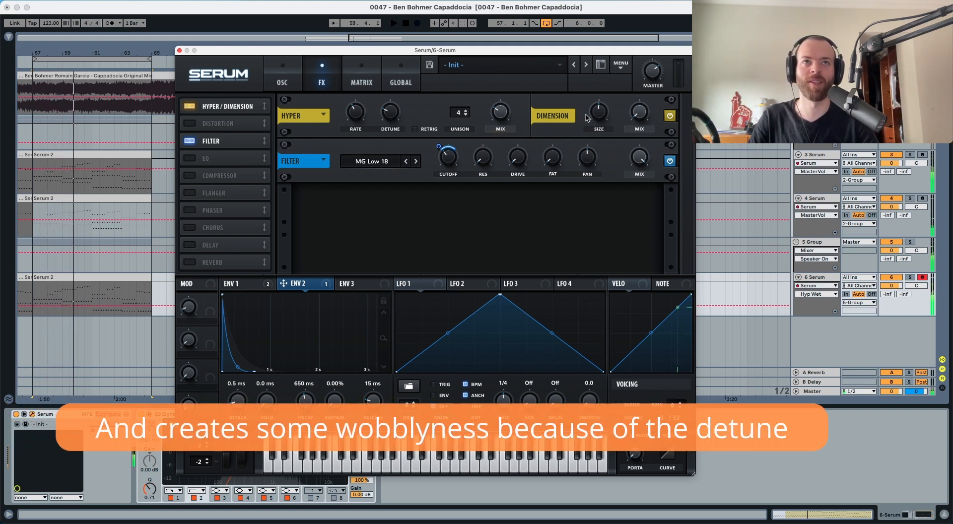
drag(597, 110, 588, 197)
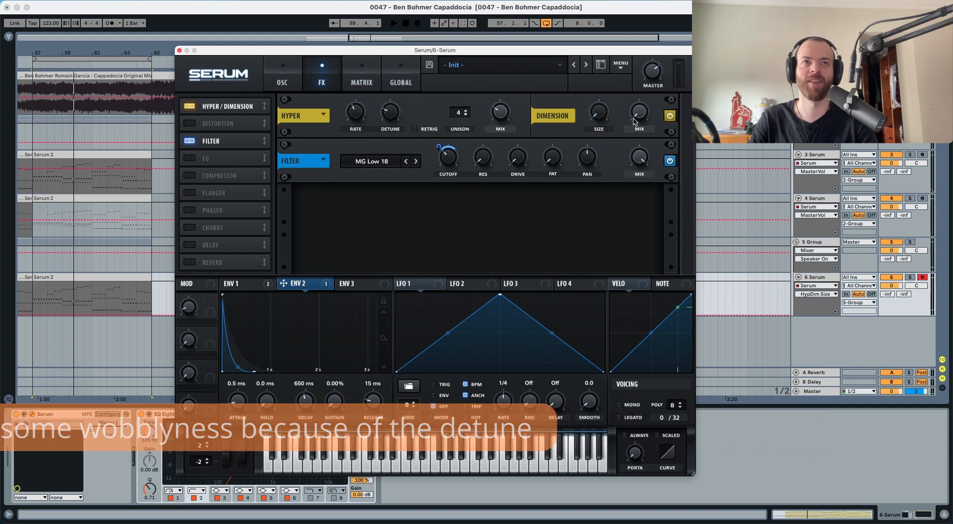
drag(637, 119, 641, 22)
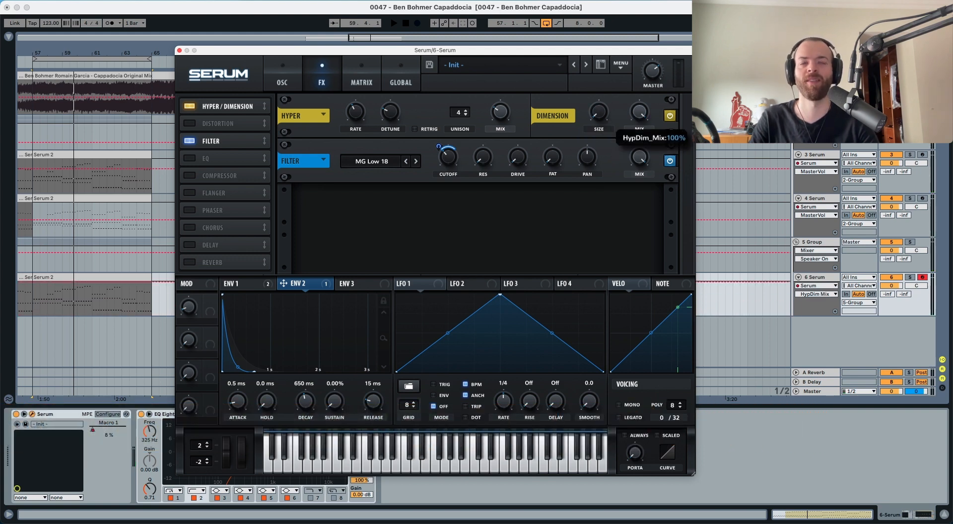
key(space)
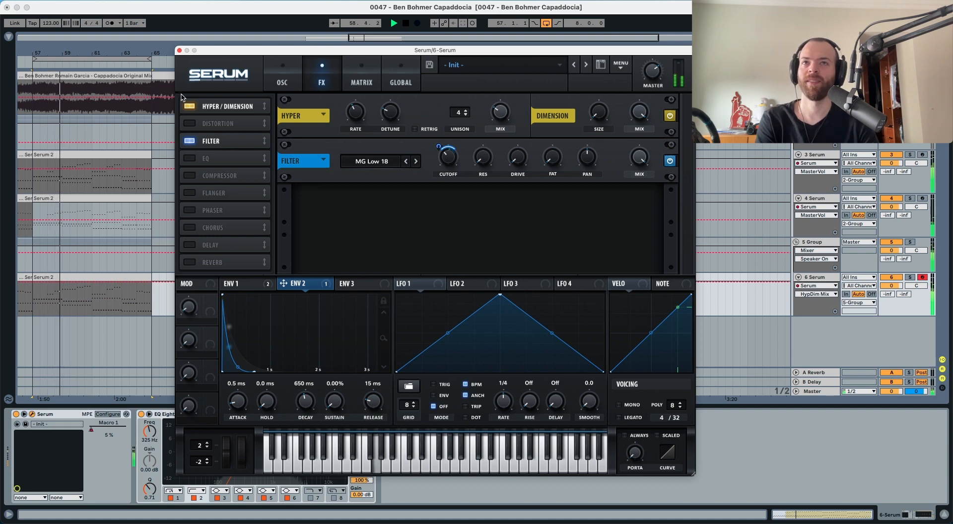
key(space)
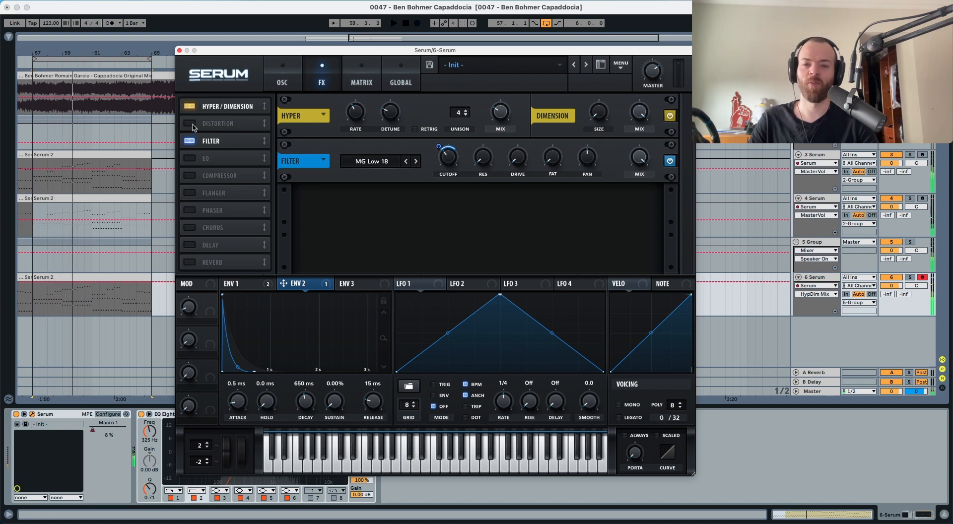
Enable Tube distortion, set its drive to about 44%, lower its mix slightly and audition the sound
click(189, 123)
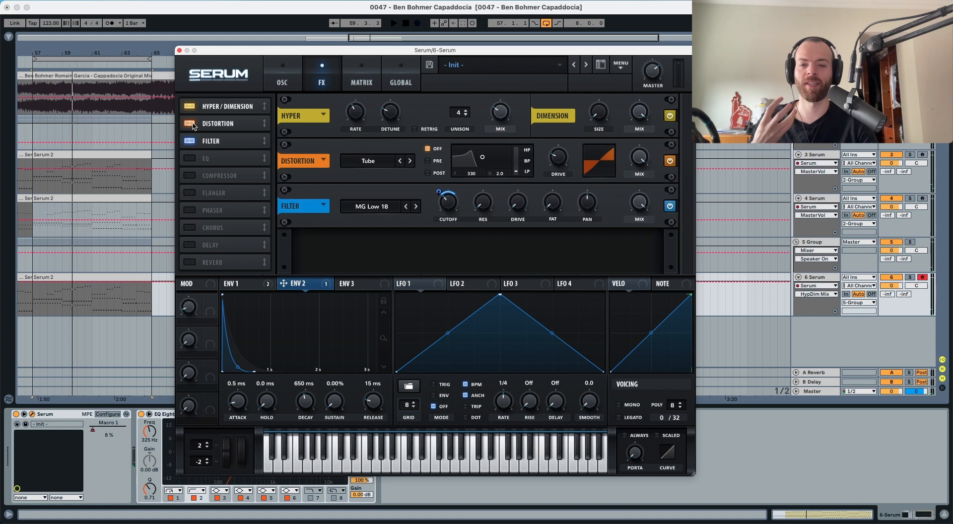
key(space)
click(552, 150)
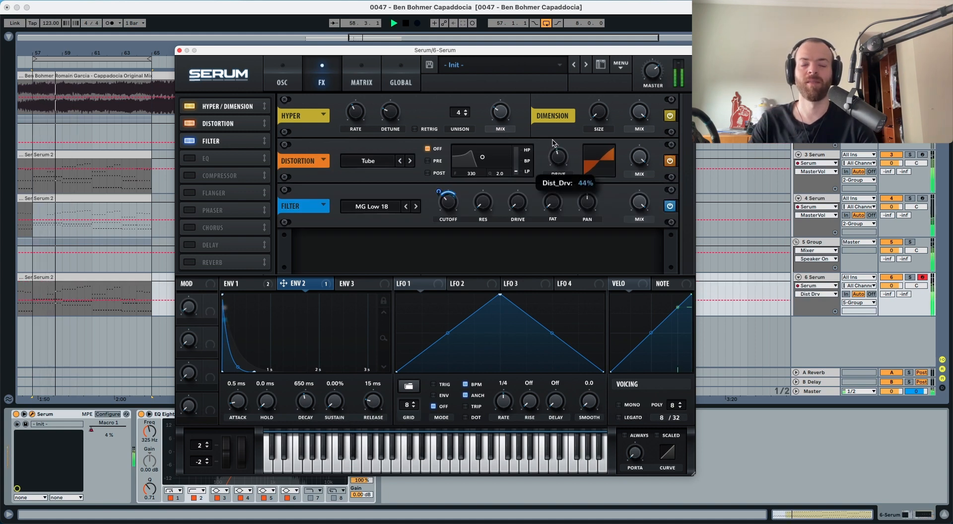
click(639, 157)
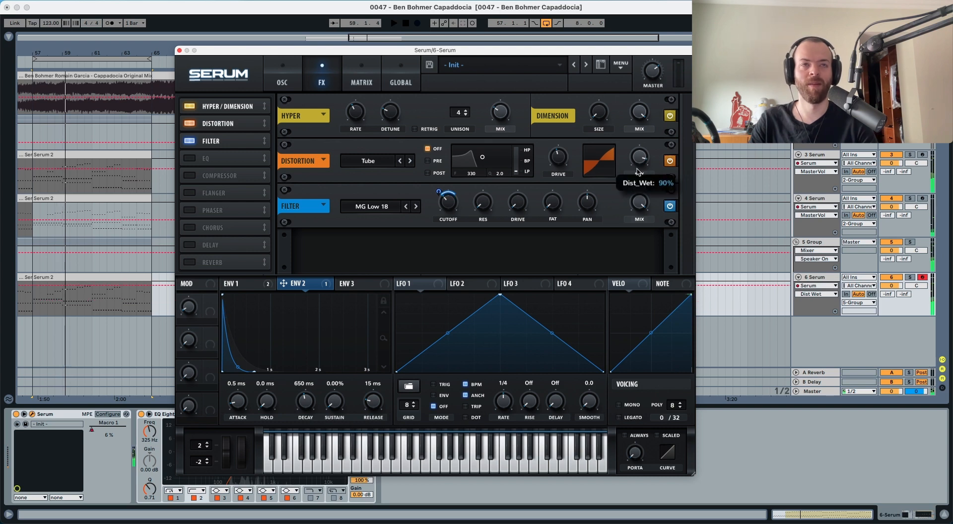
key(space)
key(space)
drag(633, 209, 631, 222)
key(space)
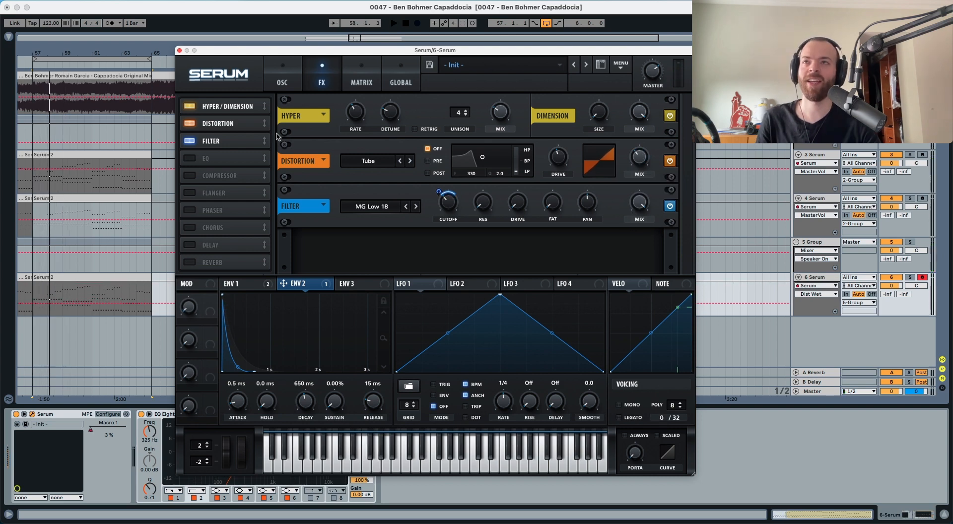
Enable Serum's EQ, switch both bands to the peak shape and raise their frequencies
click(189, 158)
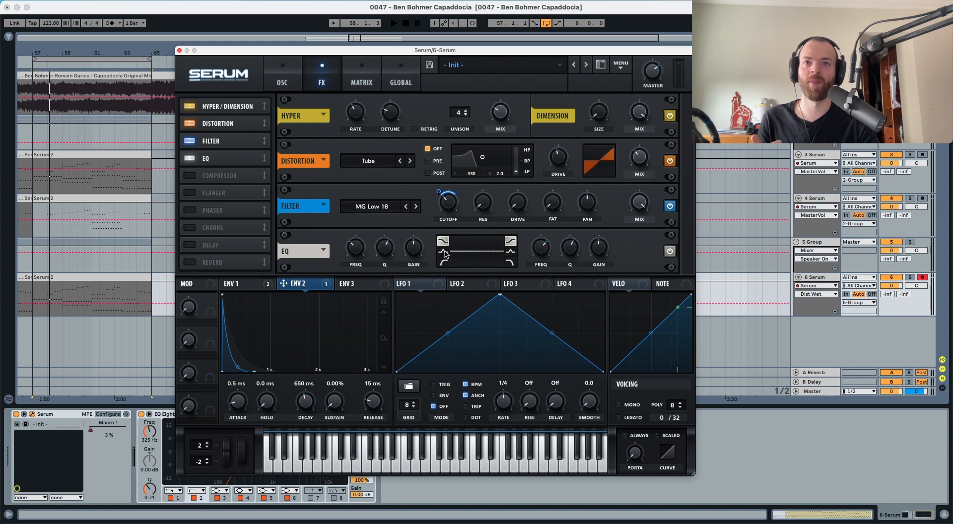
click(443, 252)
click(509, 252)
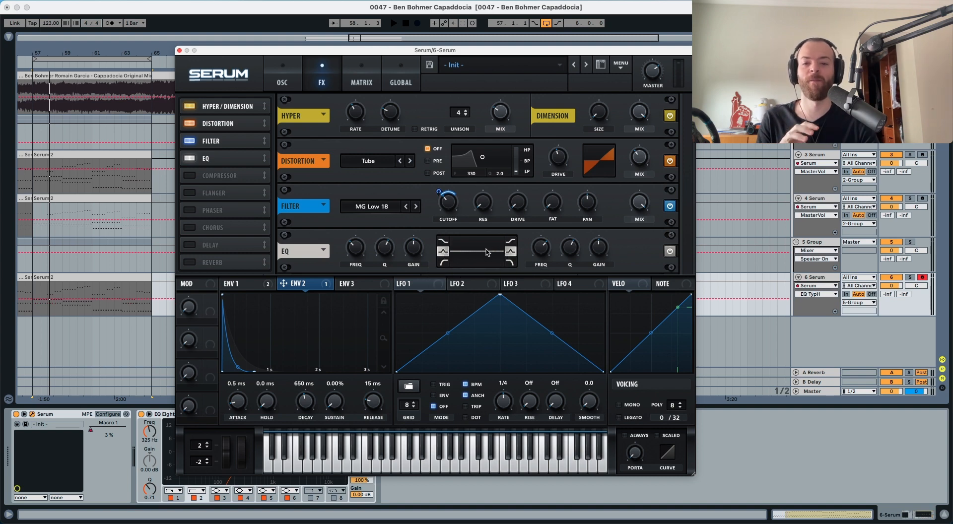
drag(351, 249, 356, 229)
drag(541, 254, 543, 242)
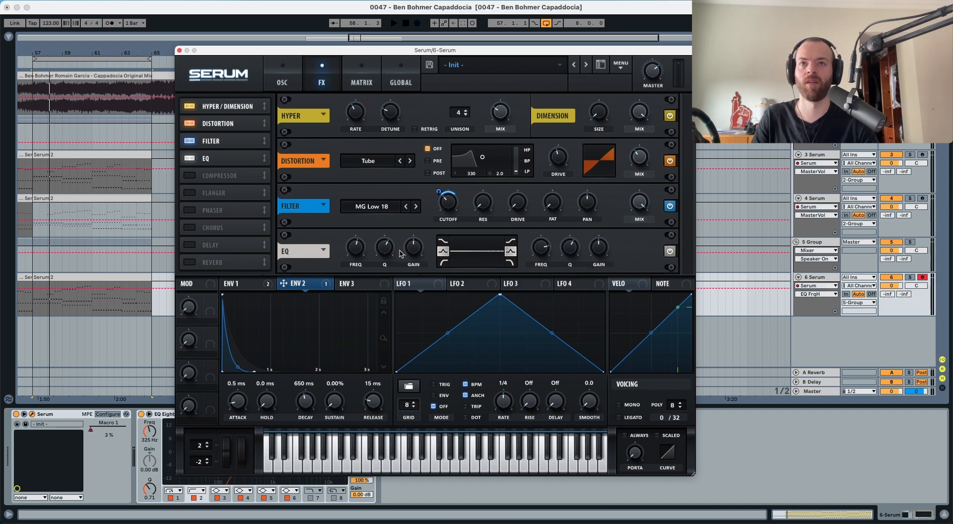
Boost the EQ's low band by about 1.3 dB and its high band slightly while auditioning the sound
mouse_move(400, 254)
mouse_down()
mouse_move(415, 227)
mouse_move(415, 251)
mouse_up()
key(space)
key(space)
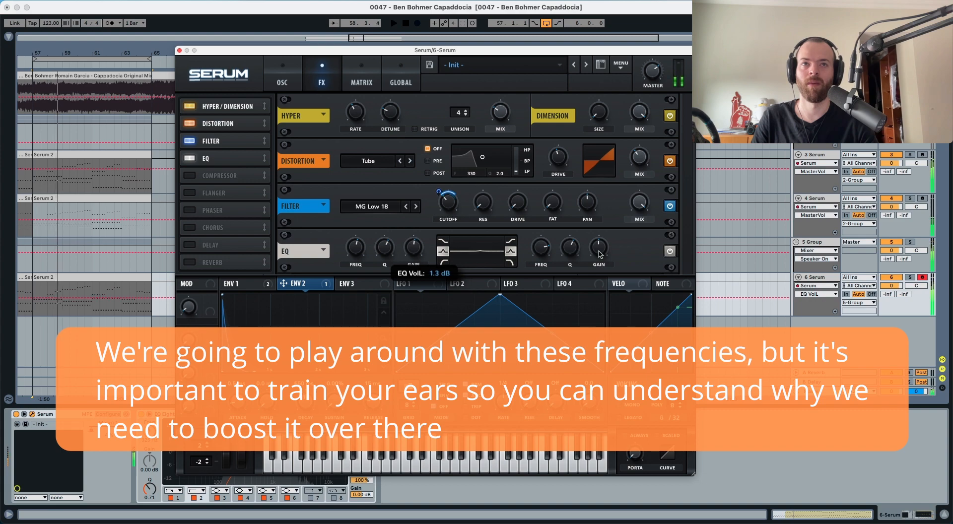
mouse_move(599, 254)
mouse_down()
mouse_move(608, 225)
mouse_move(604, 256)
mouse_up()
key(space)
key(space)
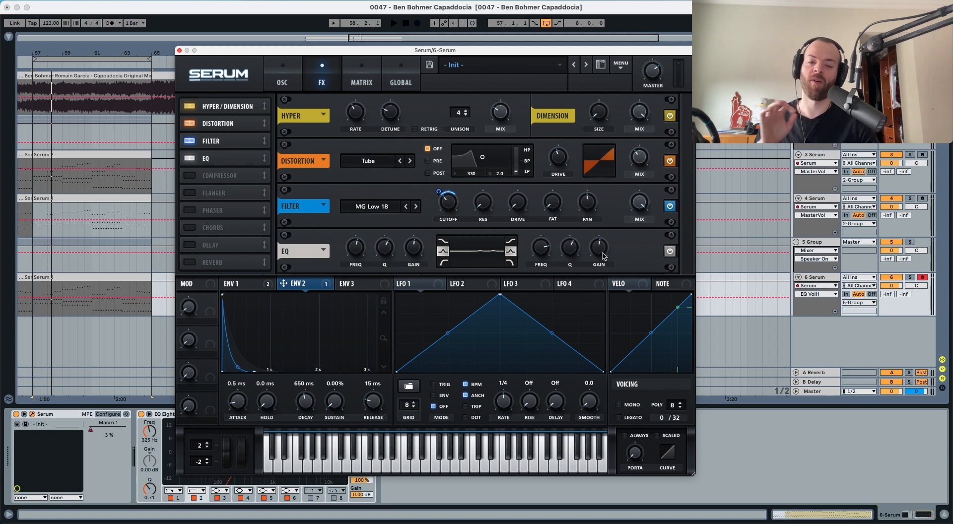
Lower the Q of both EQ bands and raise the low band's gain to about 5.4 dB during playback
drag(384, 247, 384, 272)
drag(570, 248, 572, 284)
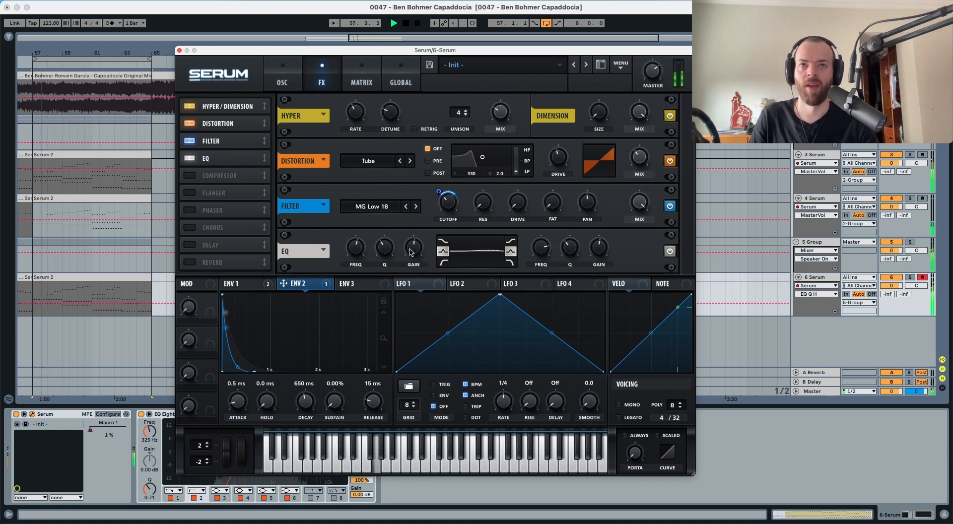
click(411, 249)
drag(411, 249, 414, 245)
key(space)
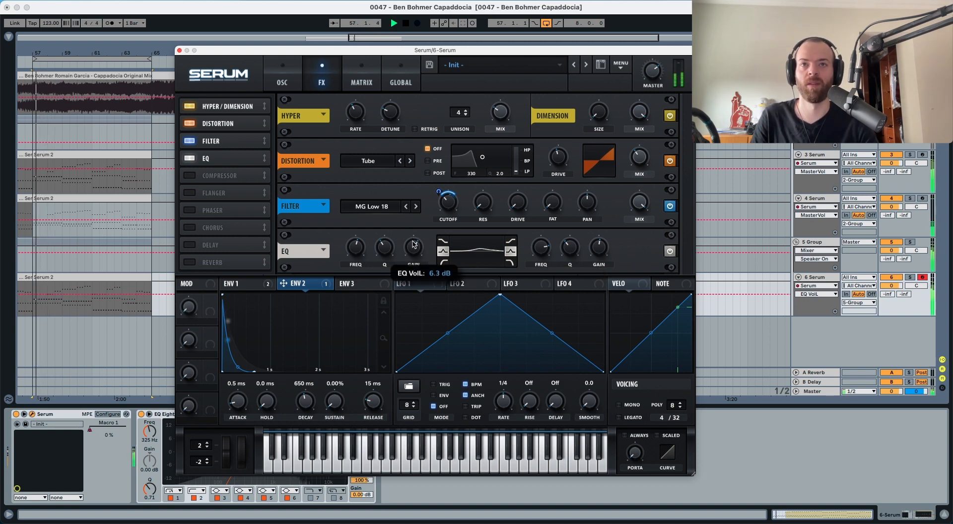
key(space)
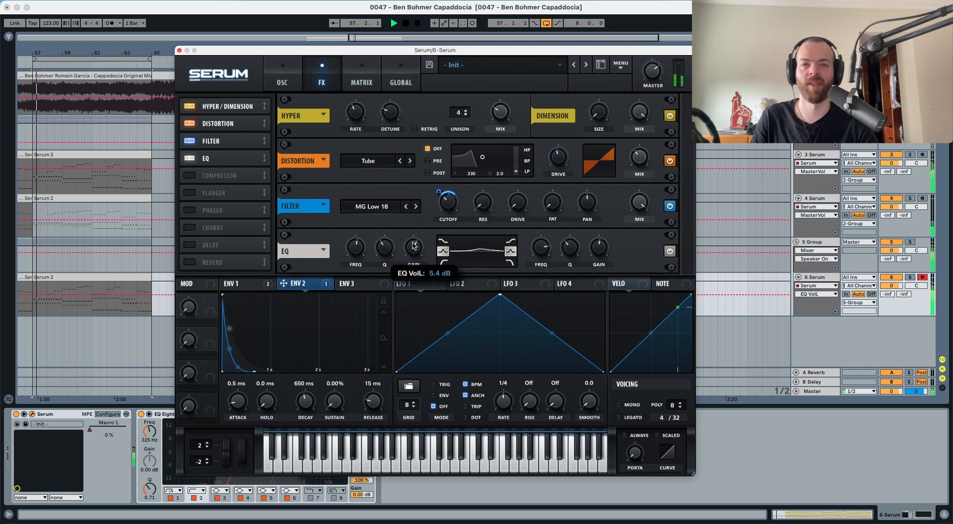
Raise the EQ high band's gain to at least 4.3 dB and compare the sound with Serum's EQ bypassed
click(601, 250)
drag(601, 253, 603, 244)
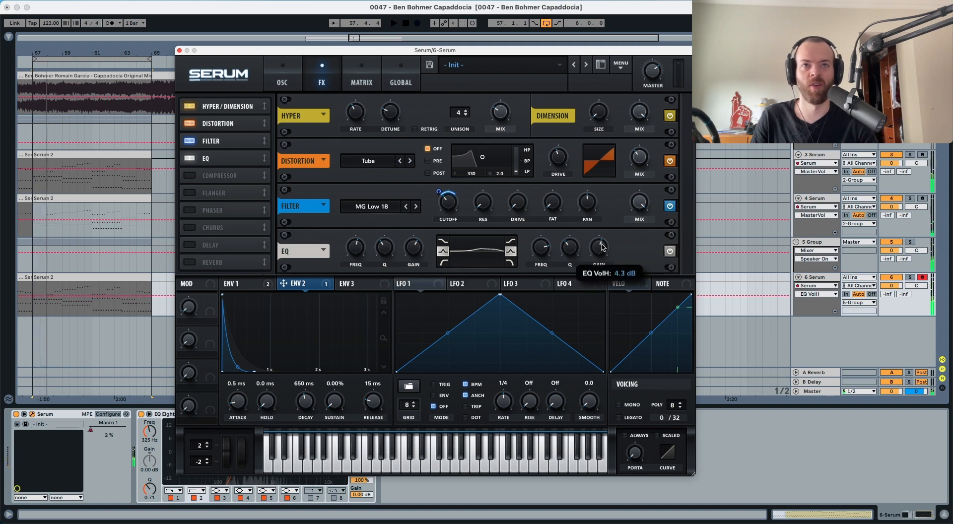
key(space)
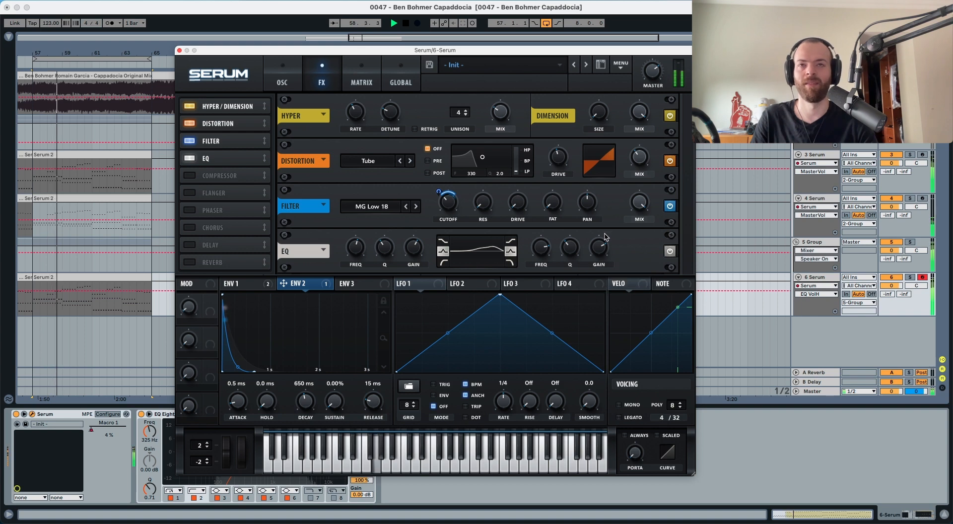
click(670, 252)
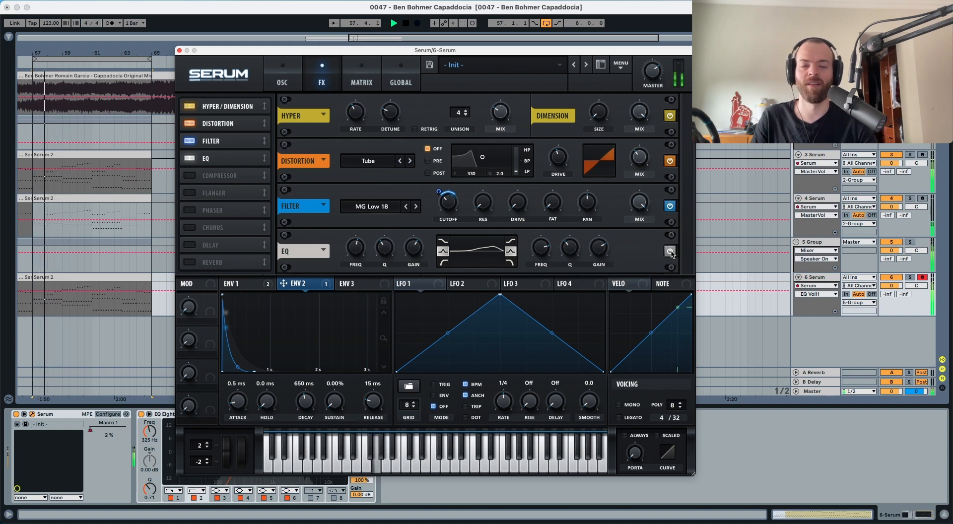
click(669, 251)
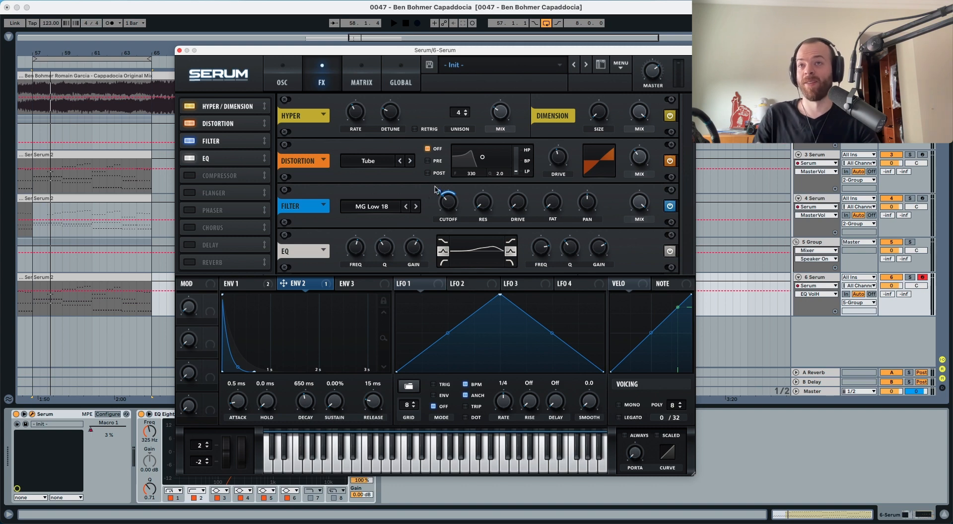
Enable the compressor, set its threshold to about -15.2 dB and its attack to 0.1 ms, and audition the sound
click(210, 179)
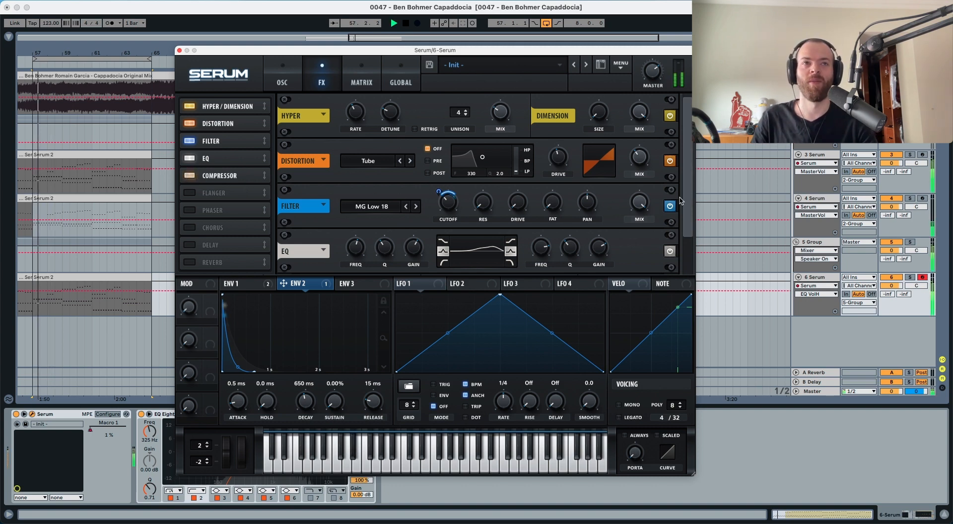
scroll(476, 199, down, 2)
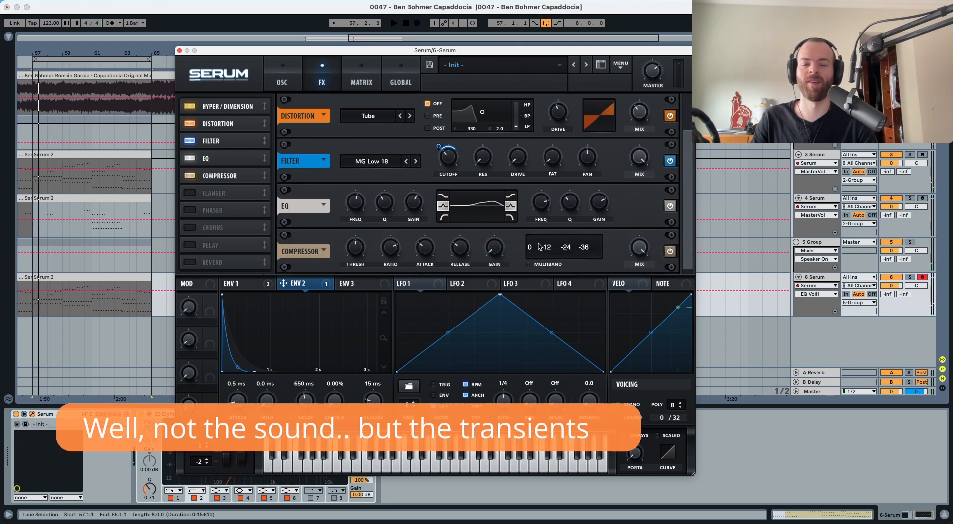
drag(355, 247, 356, 250)
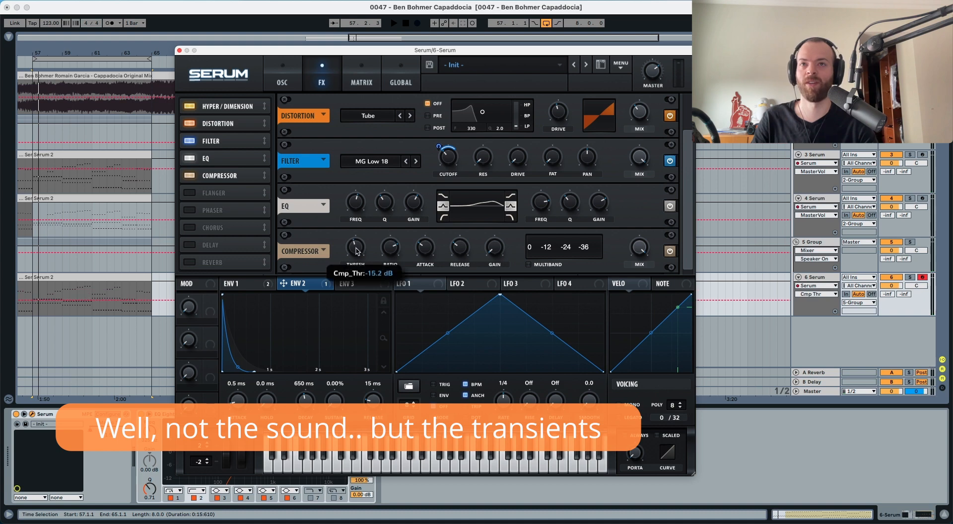
key(space)
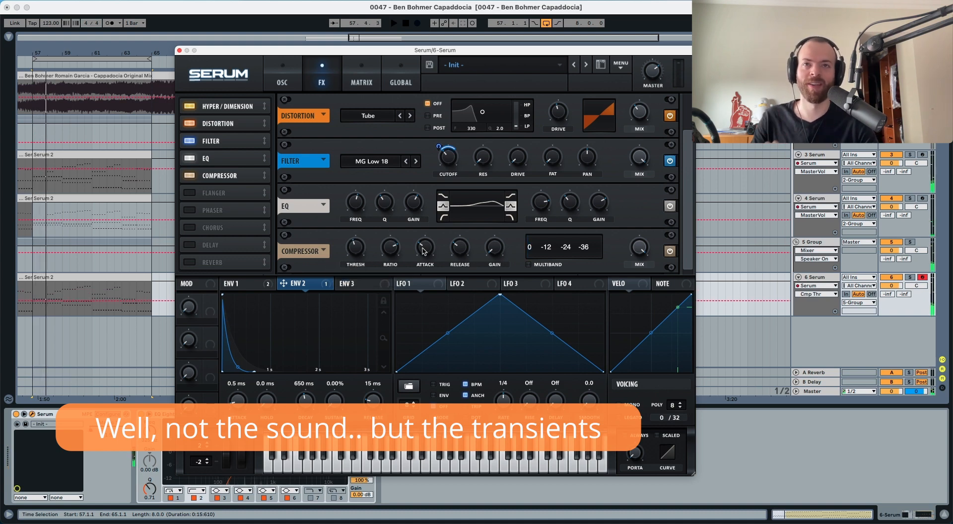
drag(423, 250, 421, 298)
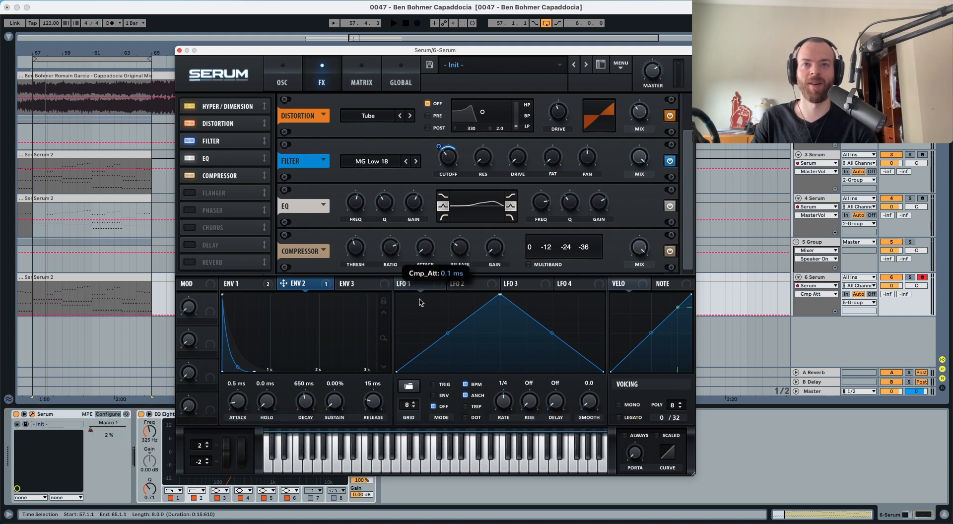
key(space)
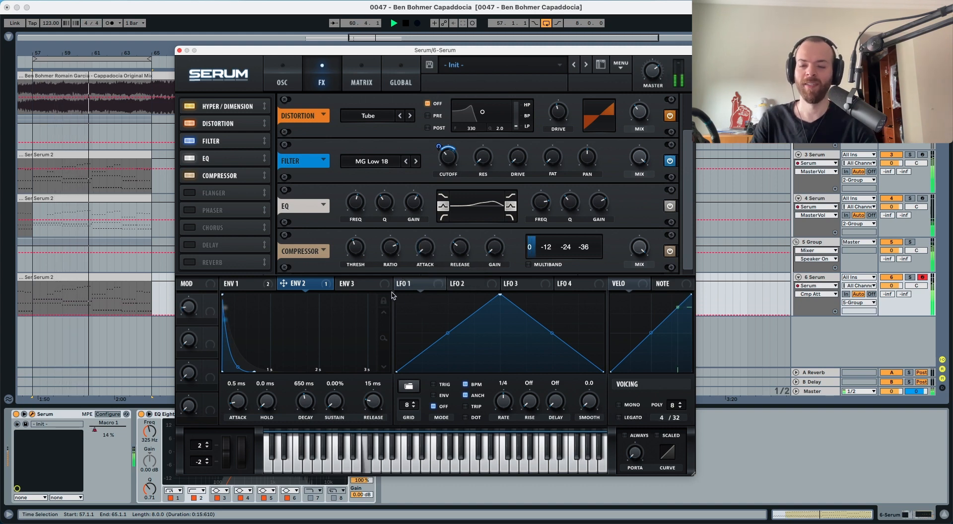
key(space)
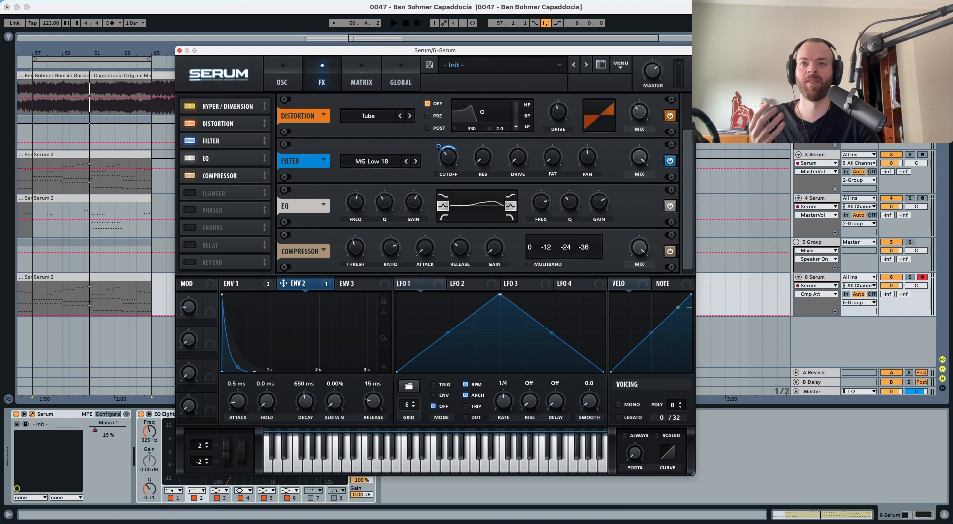
Set Env 3's sustain to 0% and its decay to 12 ms
click(358, 286)
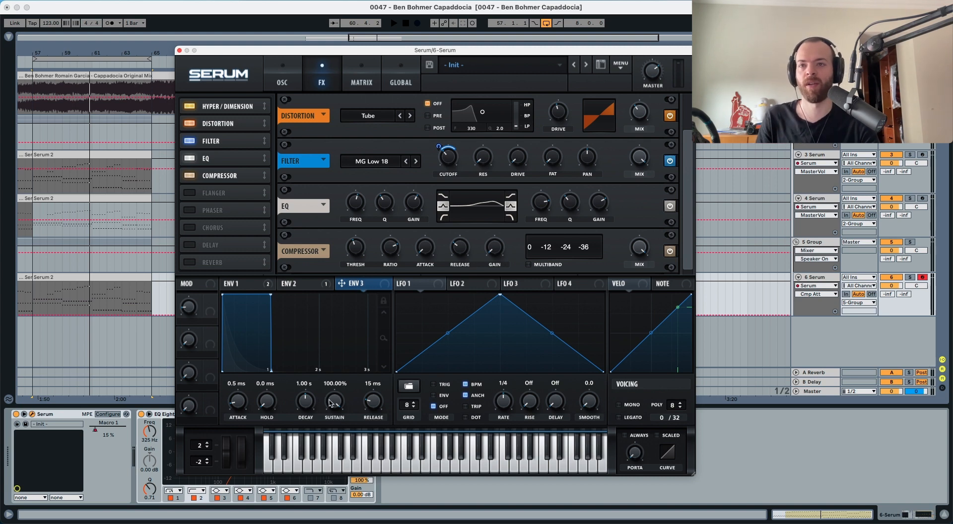
drag(331, 402, 322, 521)
drag(304, 392, 301, 428)
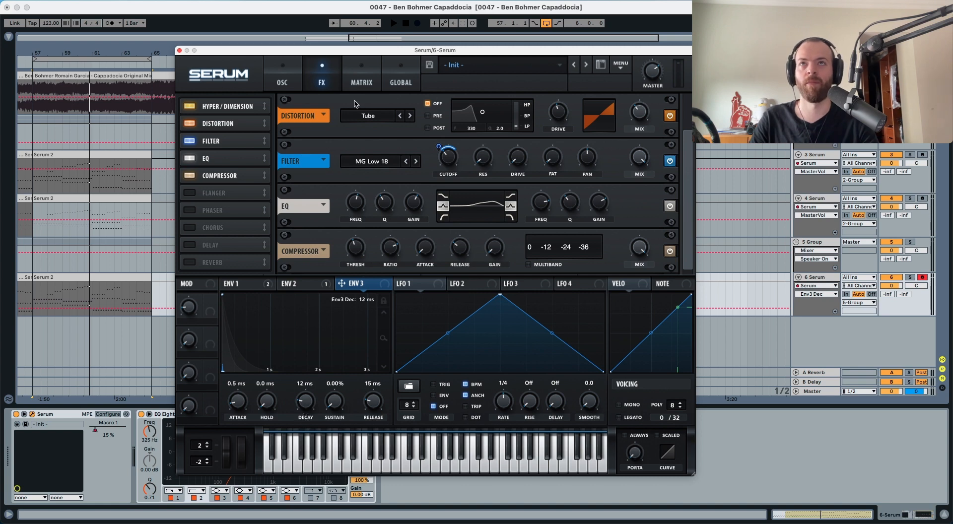
In the modulation matrix, assign Env 3 to the global master tuning with a moderate positive amount
click(358, 85)
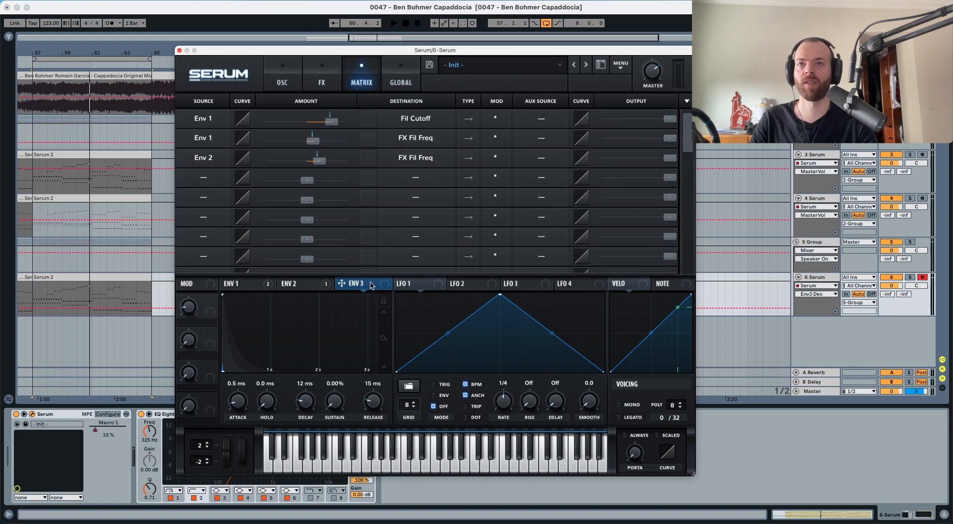
drag(371, 286, 213, 178)
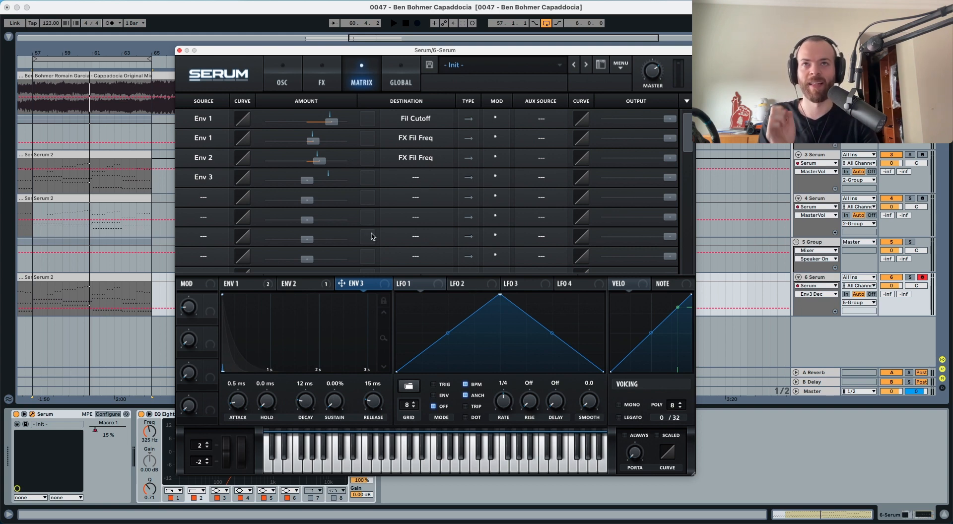
click(405, 184)
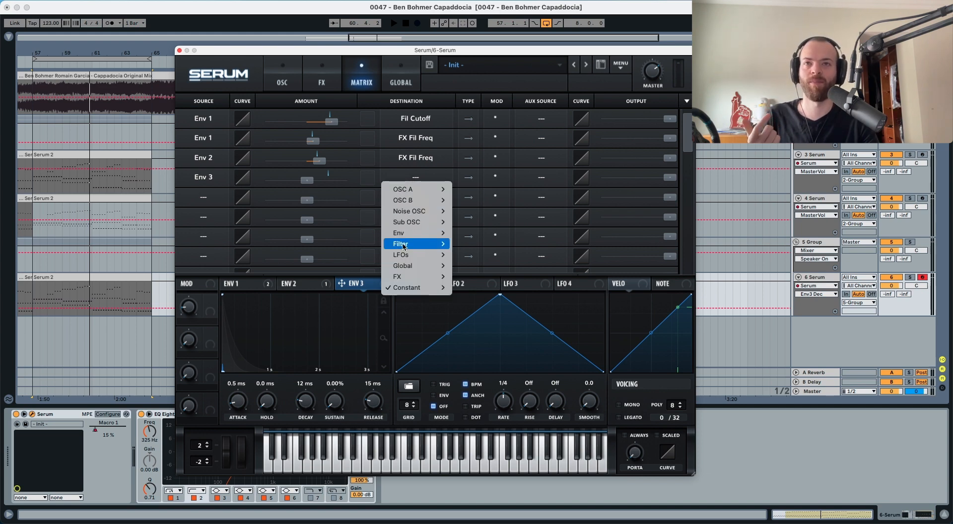
mouse_move(405, 266)
click(467, 266)
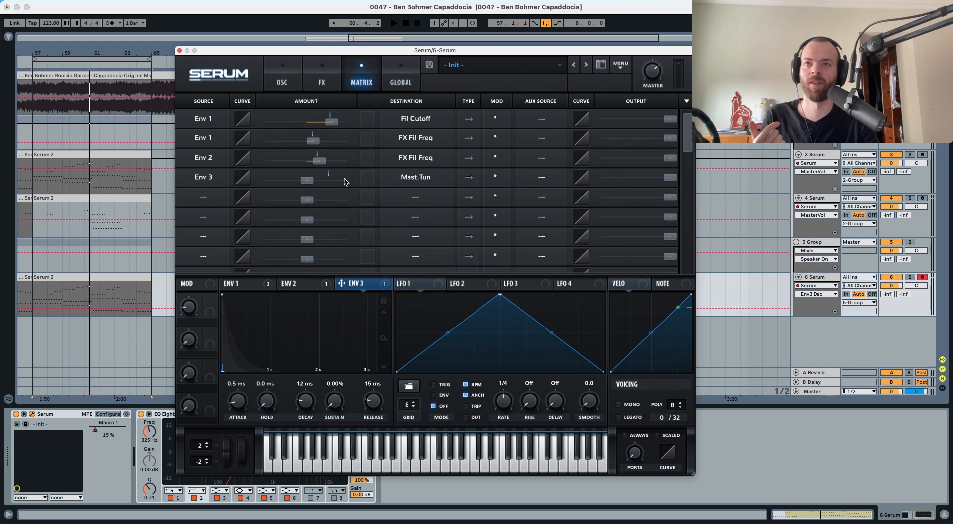
drag(309, 181, 323, 180)
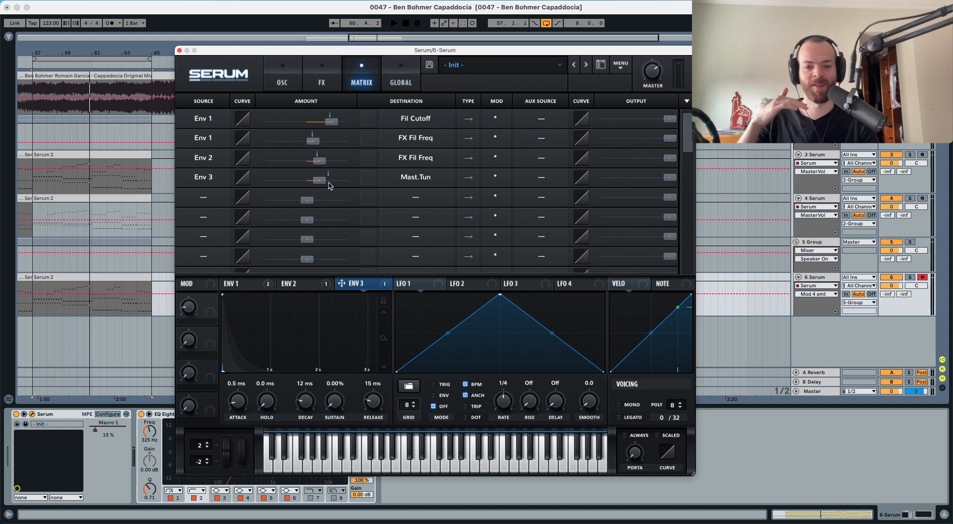
Audition the pluck with Env 3's pitch modulation and try a 15 ms decay on Env 3
mouse_move(326, 186)
mouse_down()
mouse_move(307, 184)
mouse_move(321, 182)
mouse_up()
key(space)
key(space)
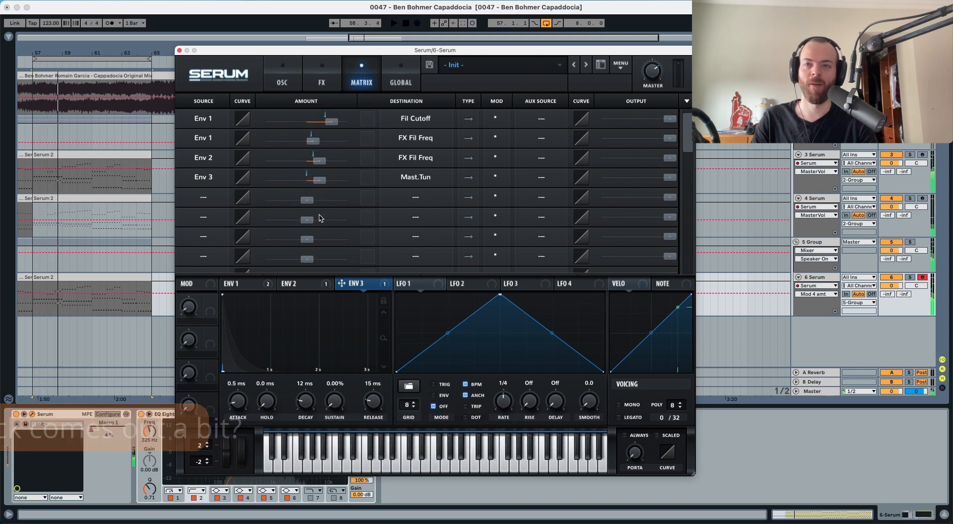
key(space)
mouse_move(304, 404)
mouse_down()
mouse_move(305, 392)
mouse_move(305, 406)
mouse_up()
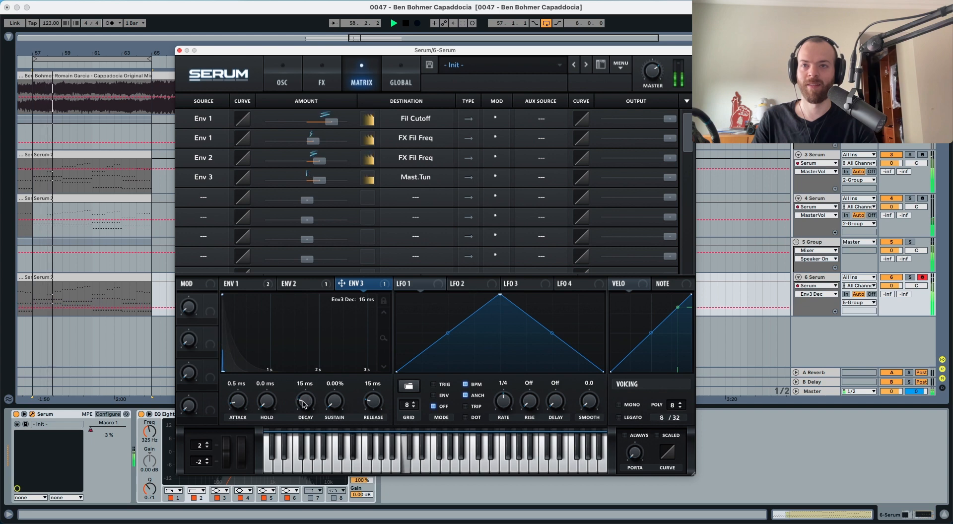
key(space)
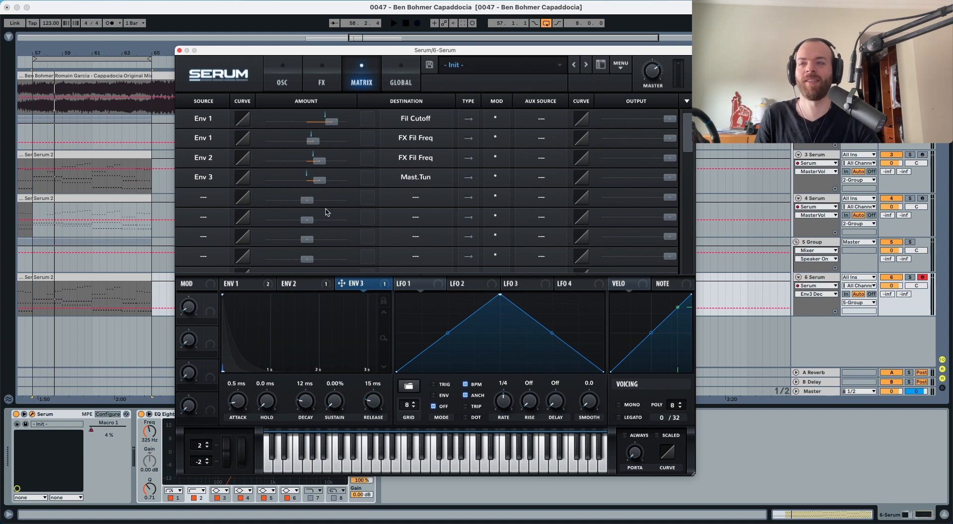
key(space)
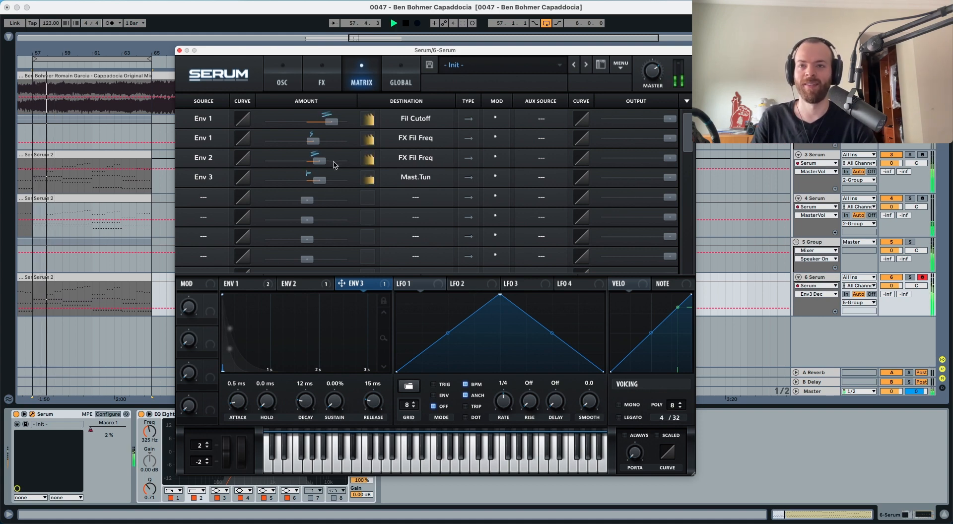
key(space)
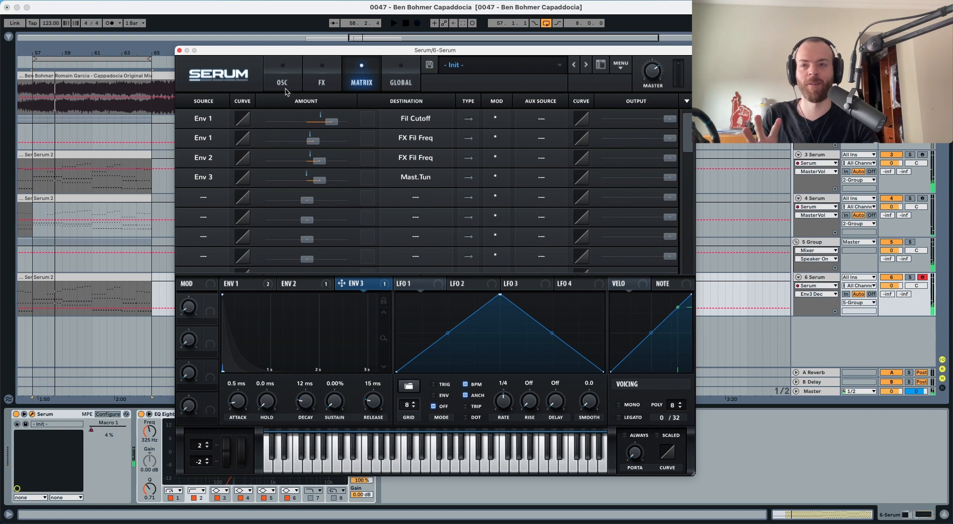
Open the MIDI clip on the 4 Serum track and examine its note pattern and velocities
drag(222, 286, 214, 308)
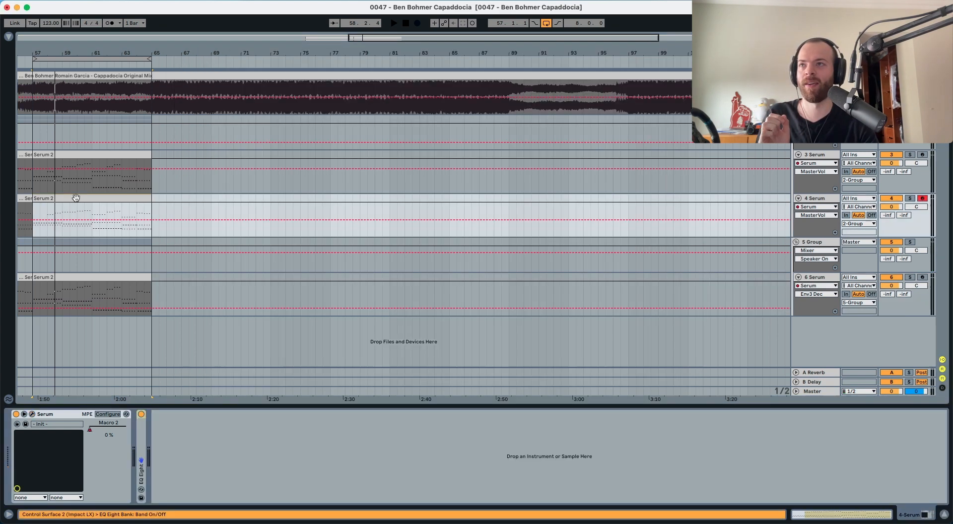
click(76, 198)
double_click(95, 201)
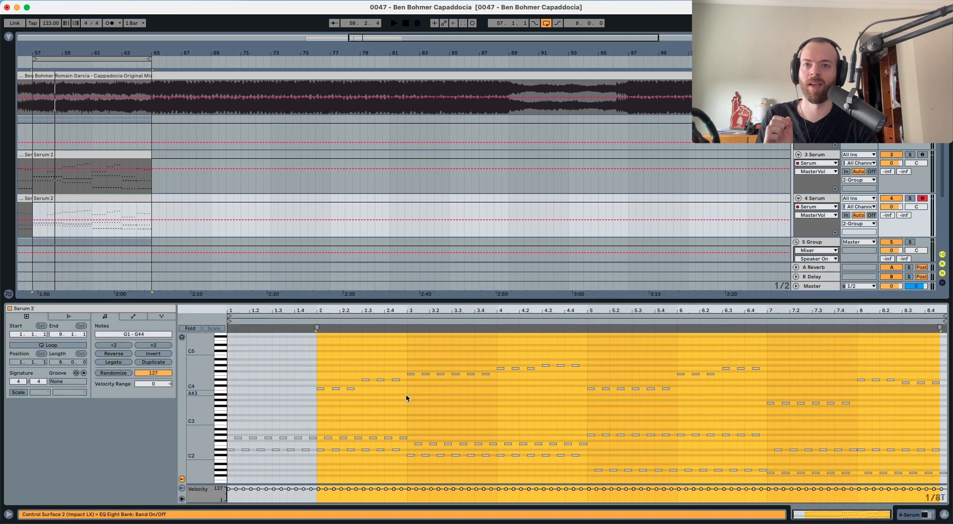
drag(406, 398, 398, 356)
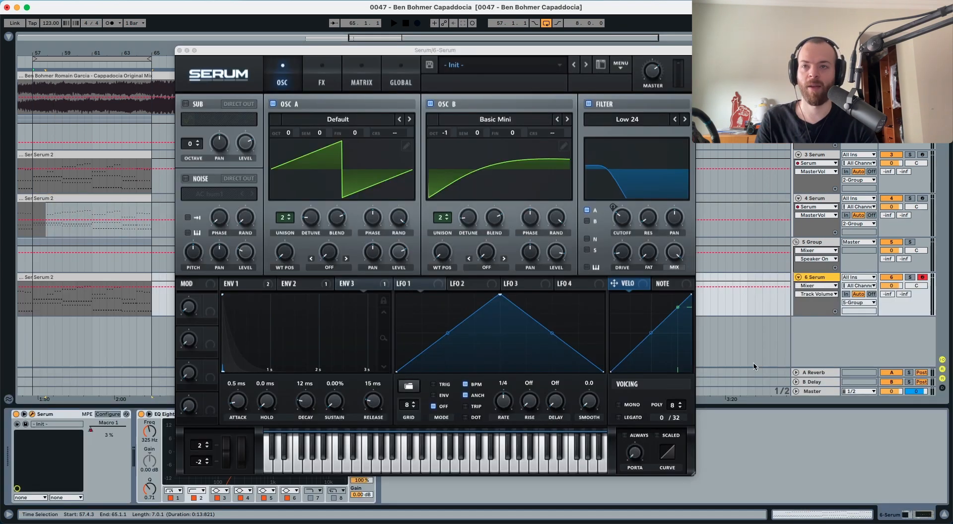
Bend the velocity curve so only very high velocities respond, and assign Velo to the Osc A and Osc B levels
click(97, 433)
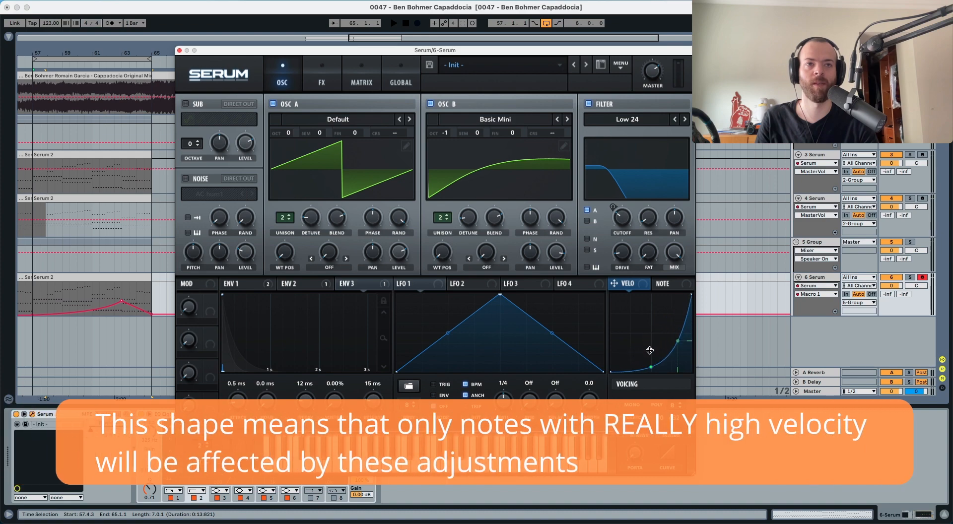
drag(650, 334, 648, 363)
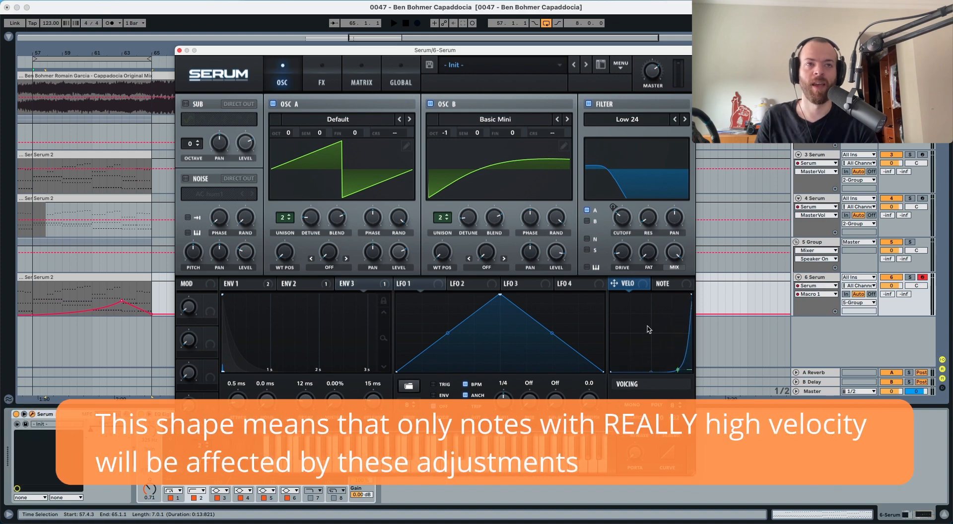
drag(642, 290, 392, 251)
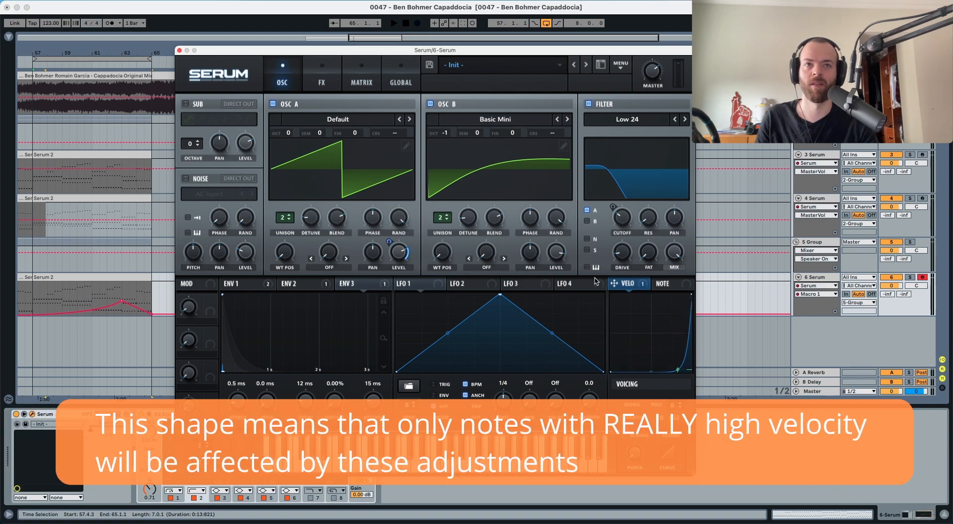
drag(587, 264, 553, 257)
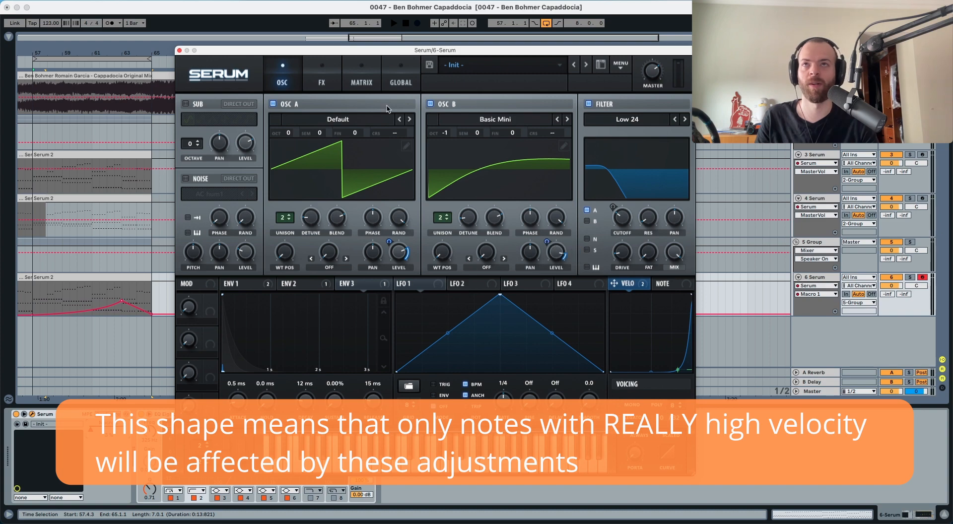
In the modulation matrix, route Velo to Amp. with an amount of 100
click(355, 89)
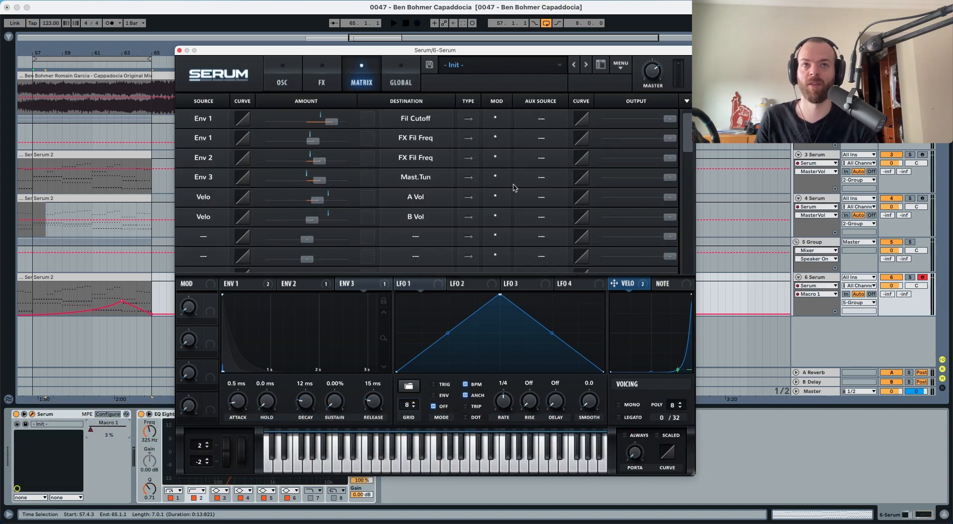
drag(351, 258, 203, 235)
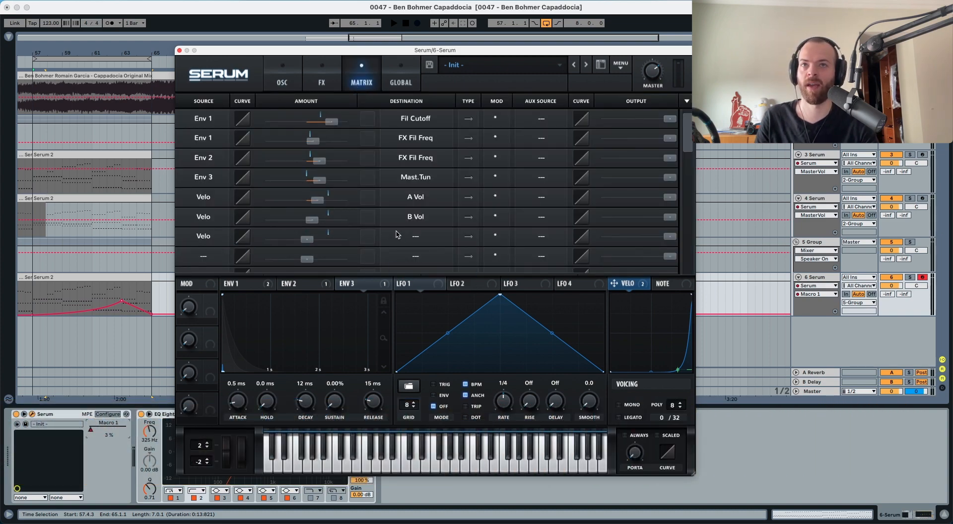
click(397, 234)
mouse_move(416, 326)
click(452, 333)
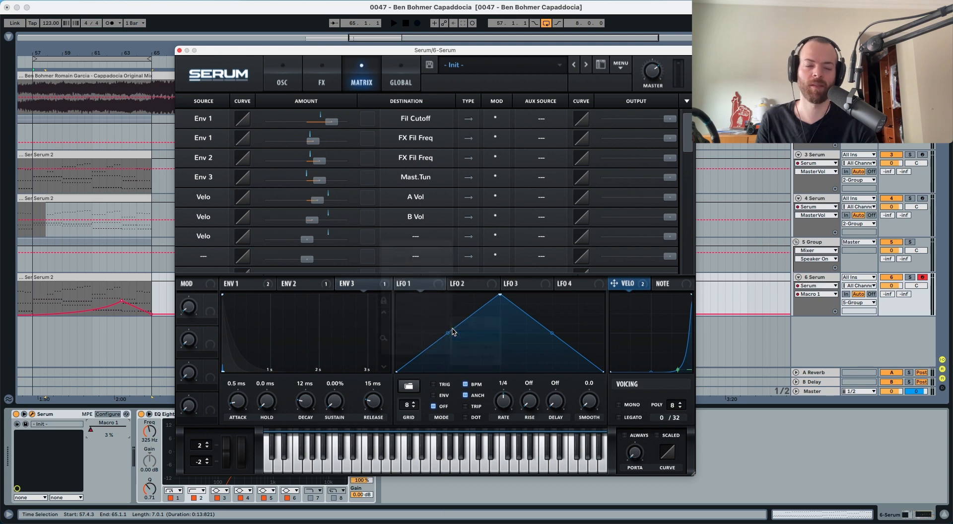
drag(307, 239, 348, 239)
Open the MIDI clip on the 6 Serum track and inspect the velocities of its upper melody notes
click(113, 282)
click(108, 277)
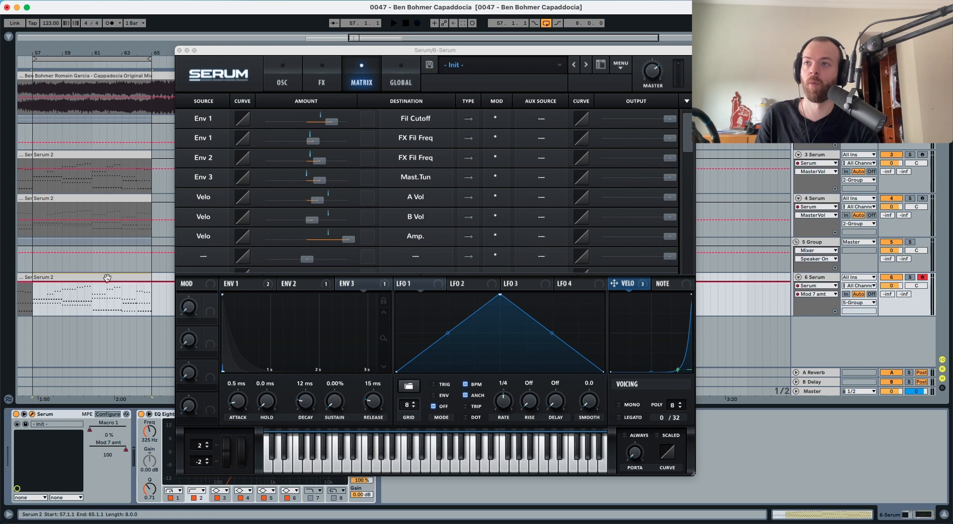
double_click(108, 277)
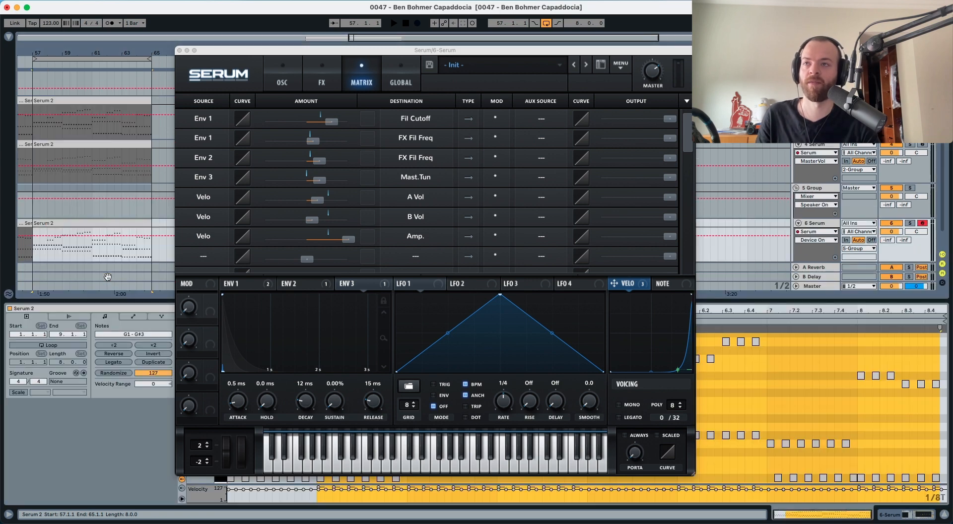
click(179, 50)
click(293, 407)
drag(283, 413, 945, 331)
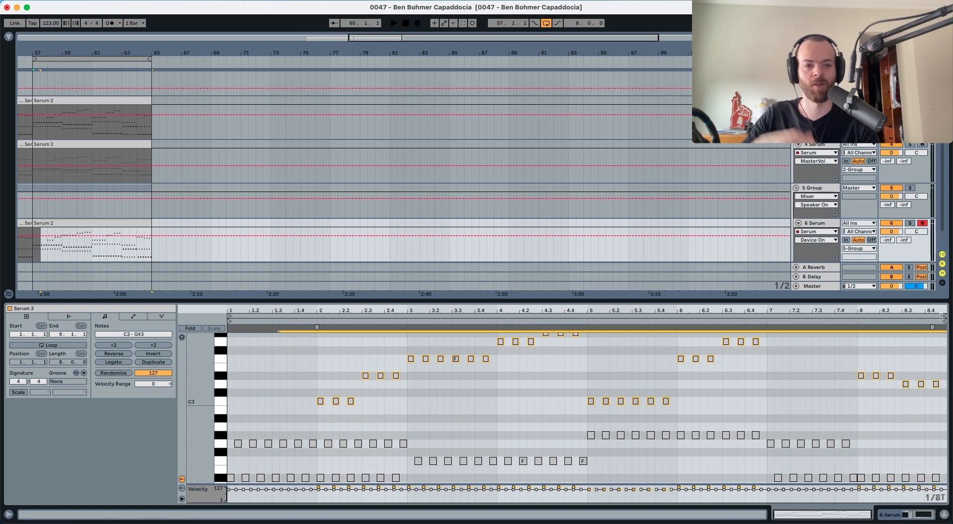
click(852, 260)
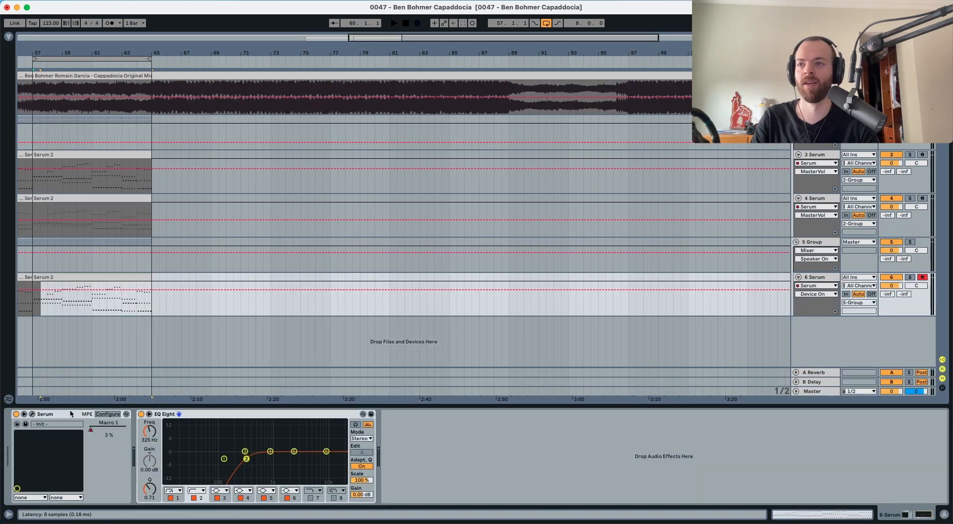
Compare the sound with all velocity modulation destinations bypassed, and reactivate all of them
key(space)
click(31, 414)
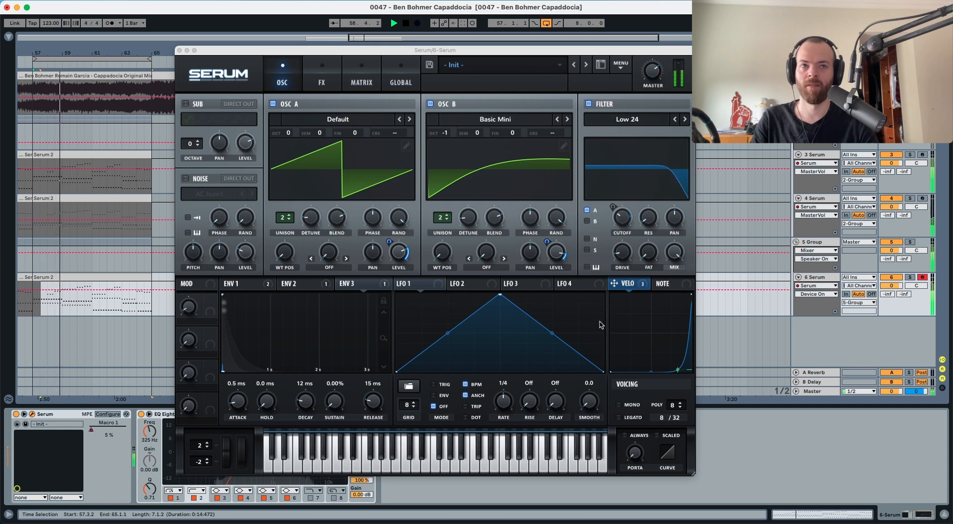
right_click(629, 293)
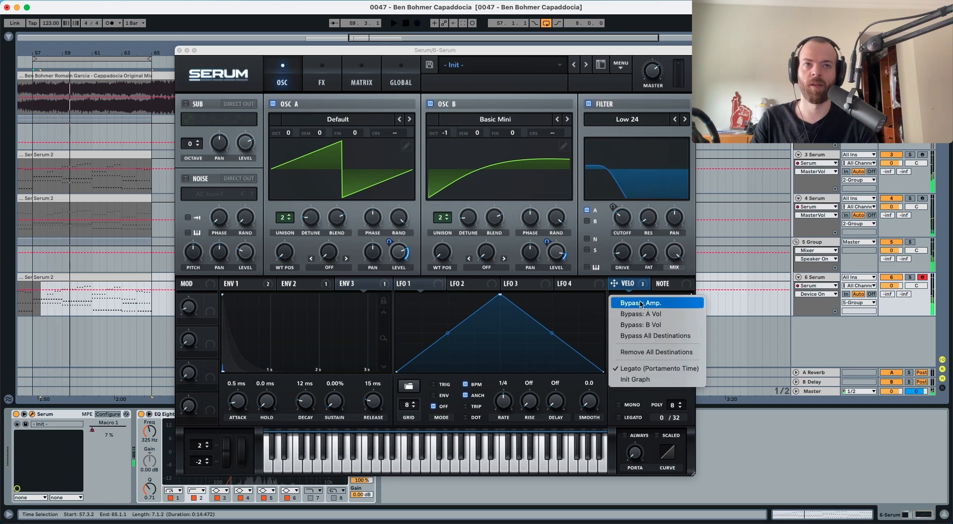
click(645, 335)
key(space)
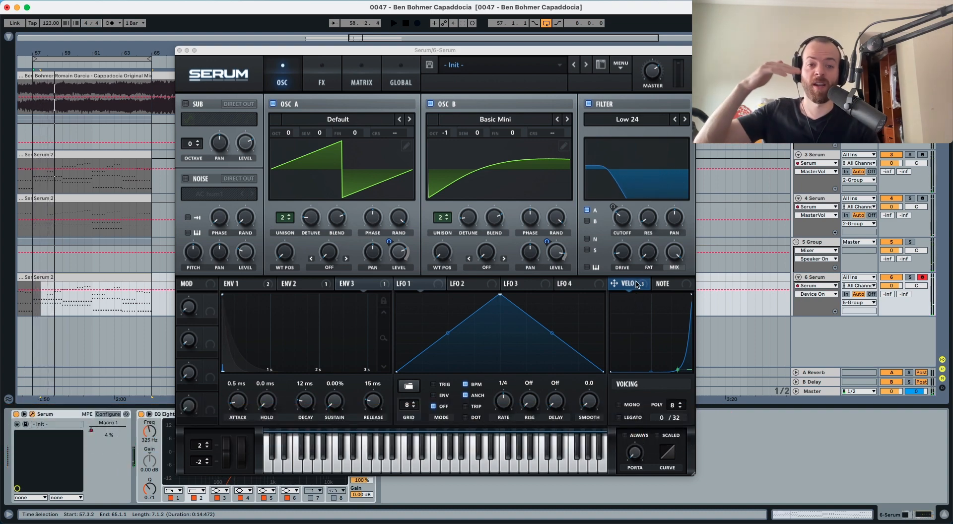
right_click(636, 285)
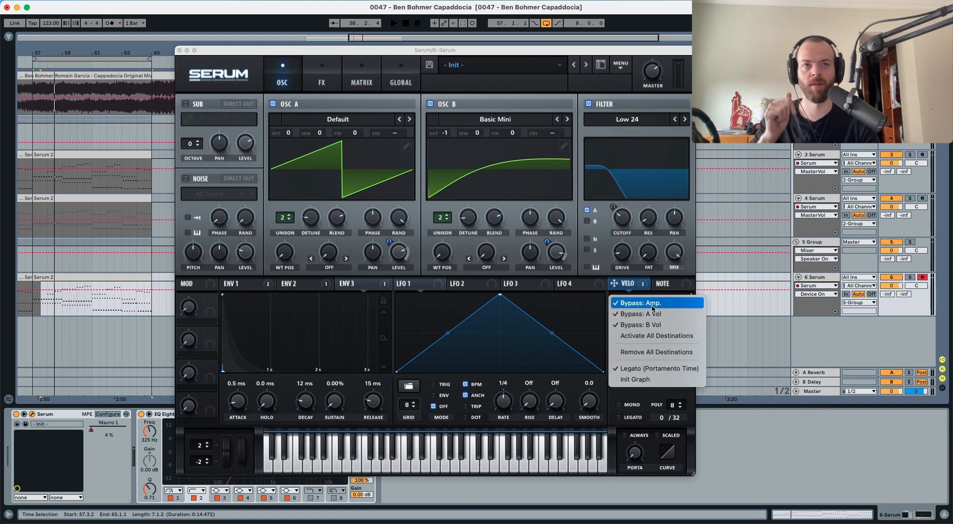
click(657, 341)
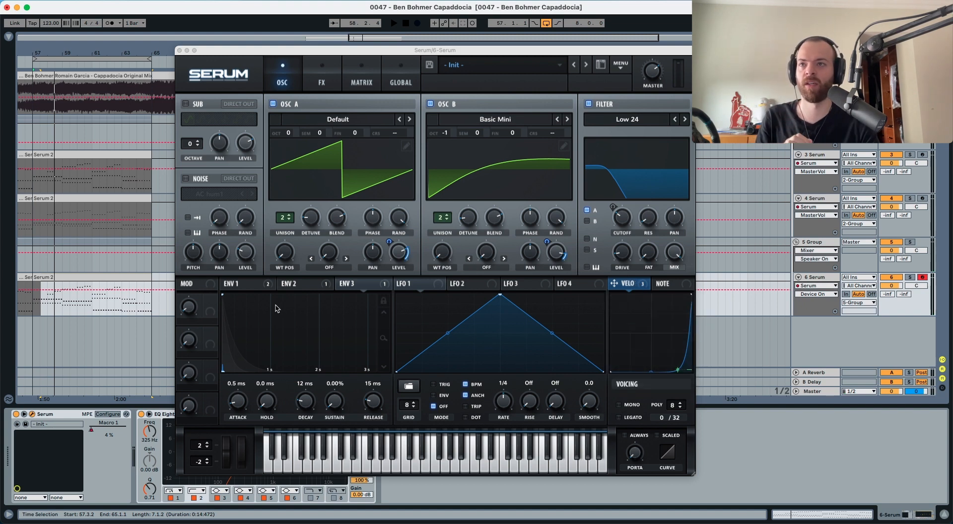
Audition the clip from bar 61 and assign Macro 1 to Env 3's decay
drag(193, 285, 210, 305)
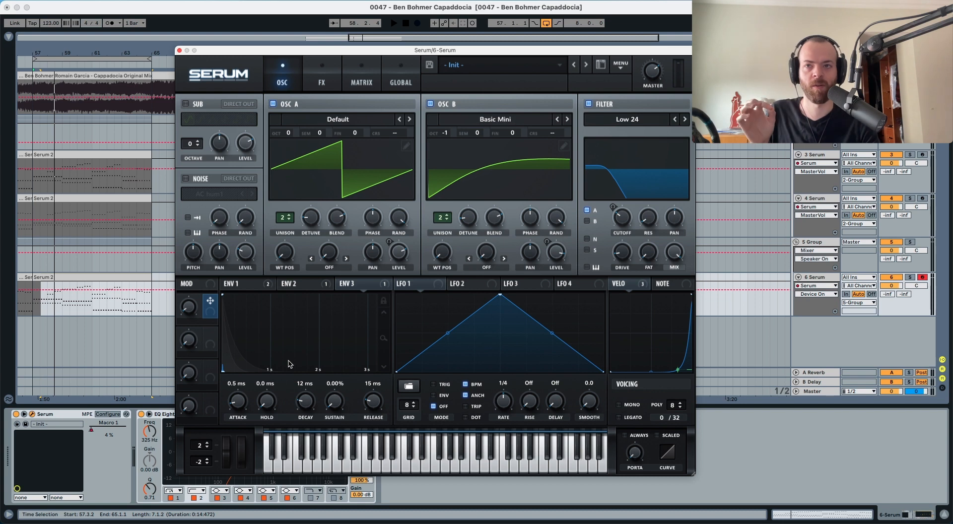
click(93, 306)
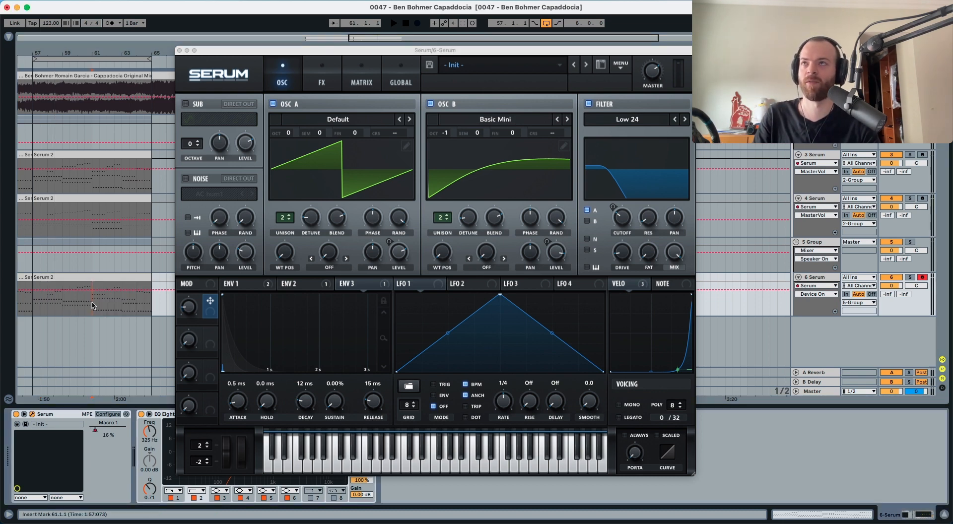
key(space)
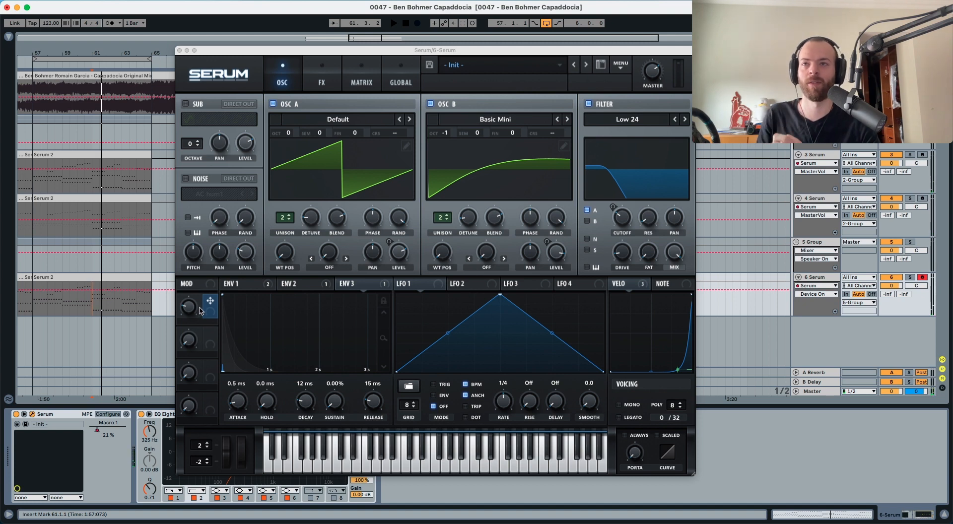
drag(210, 301, 296, 440)
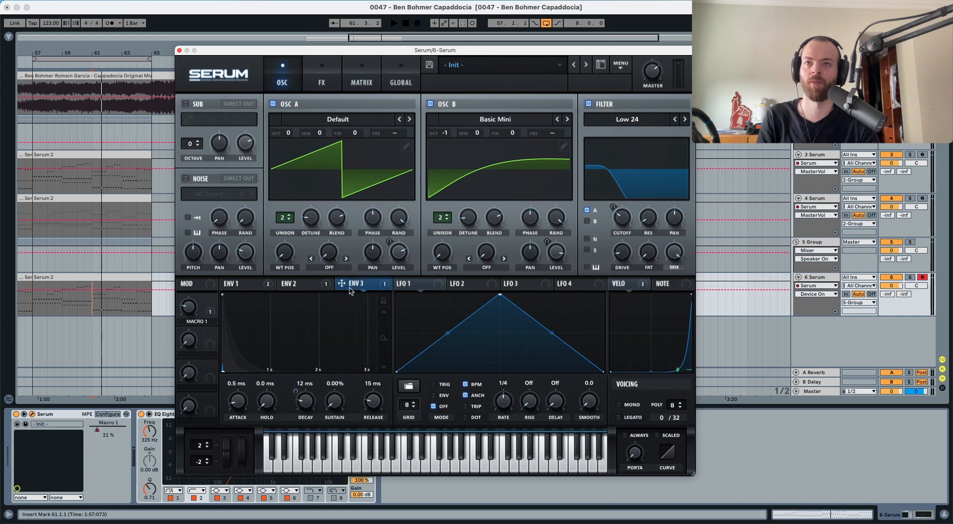
Assign Macro 1 to the cutoff of the FX filter with an amount of 40 and audition the sound
click(250, 283)
click(325, 79)
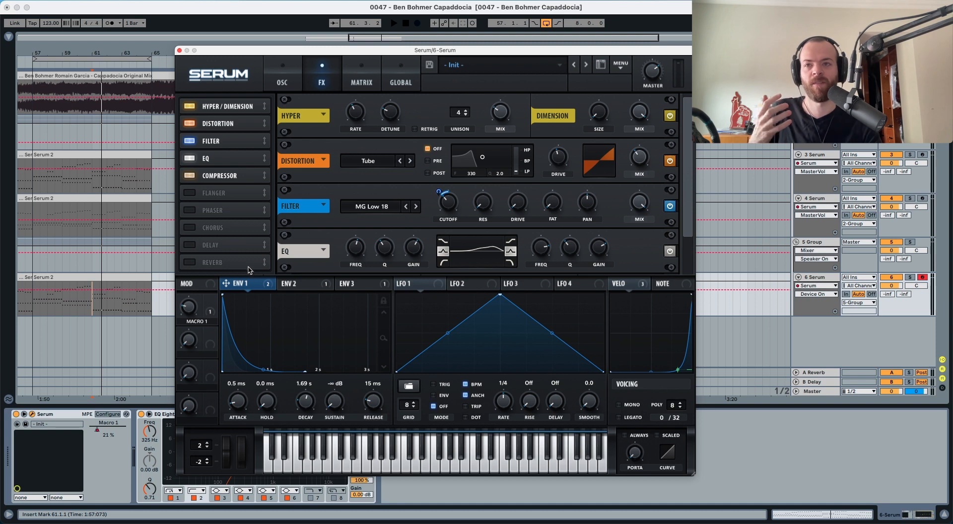
drag(210, 304, 469, 200)
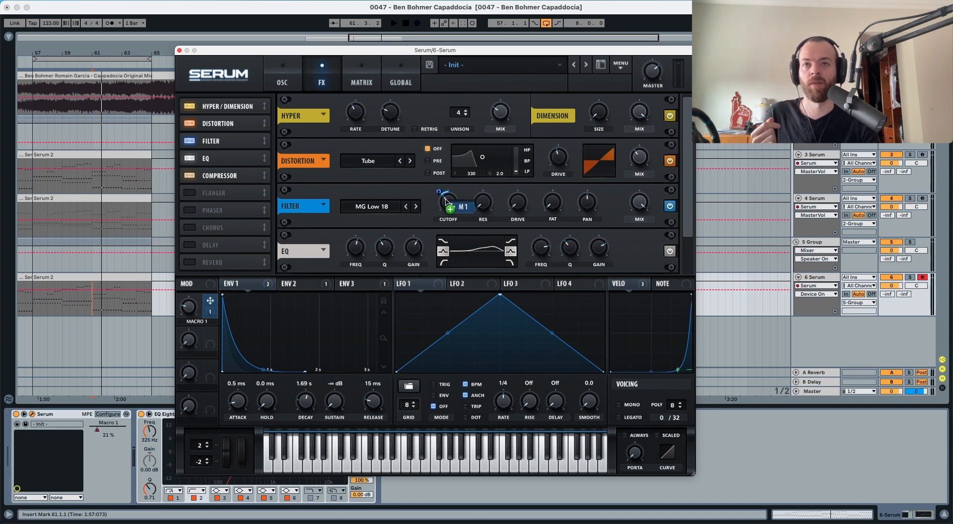
mouse_move(438, 192)
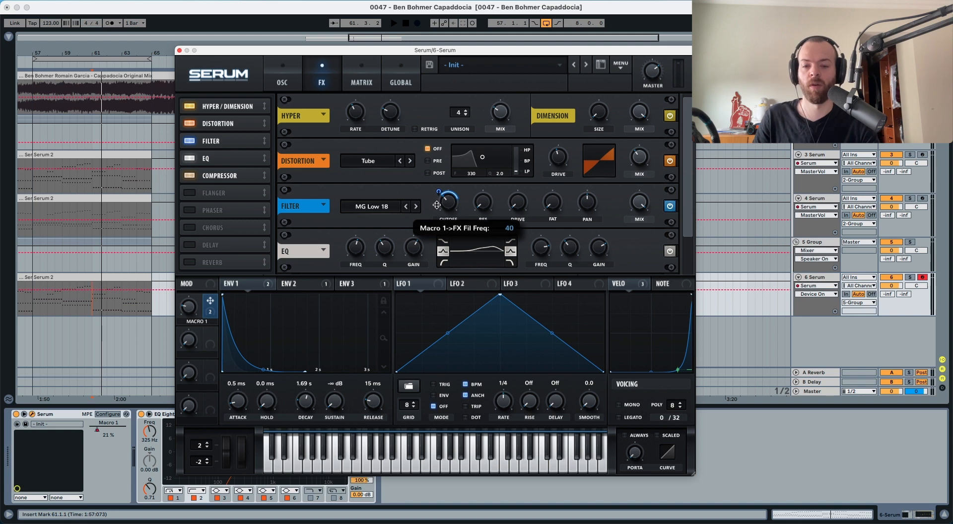
key(space)
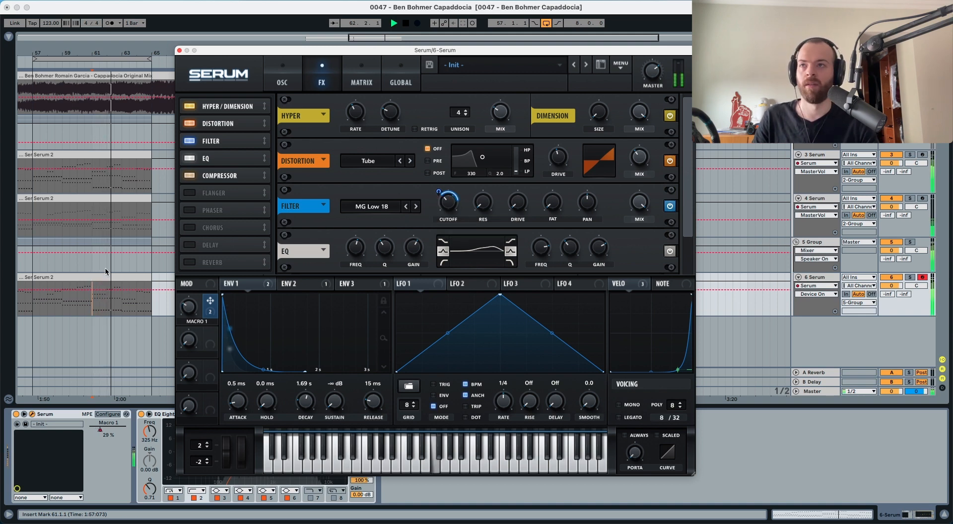
drag(188, 317, 189, 311)
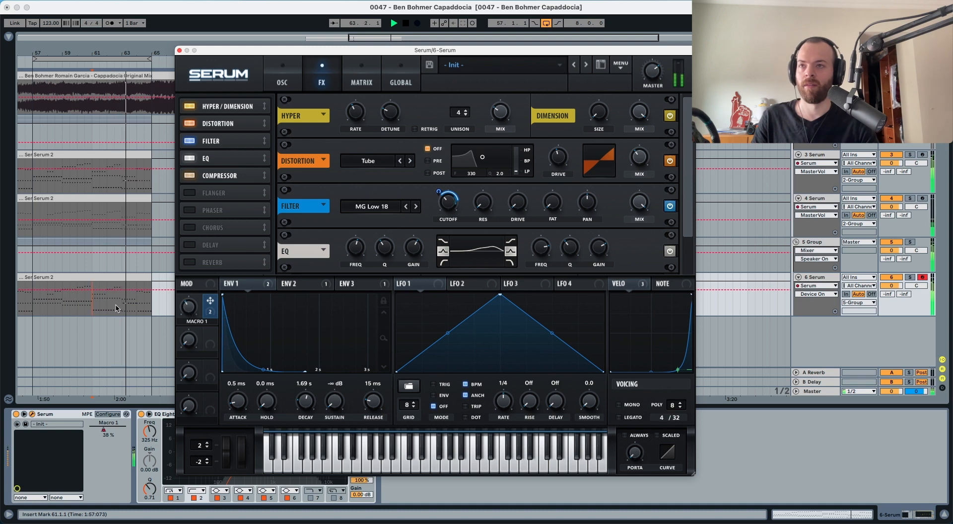
Audition the clip from bar 59 and assign Macro 1 to the gain of the EQ's high band
key(space)
click(62, 306)
key(space)
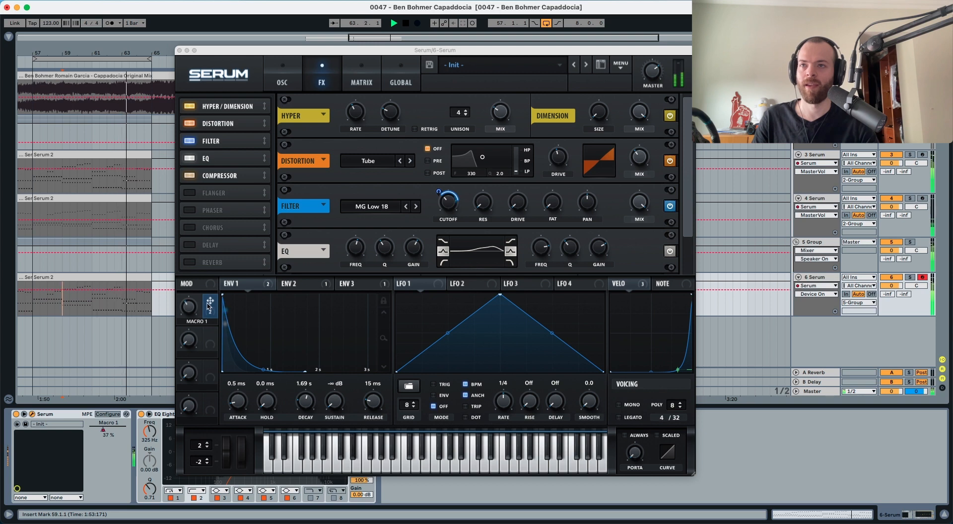
key(space)
drag(210, 300, 592, 250)
key(space)
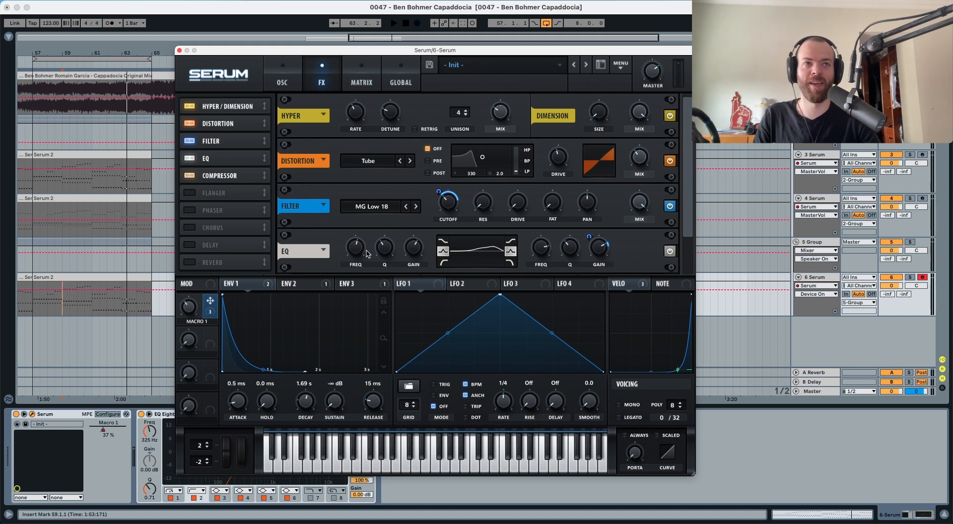
Audition the Serum clip on track 6 from bar 57
click(33, 306)
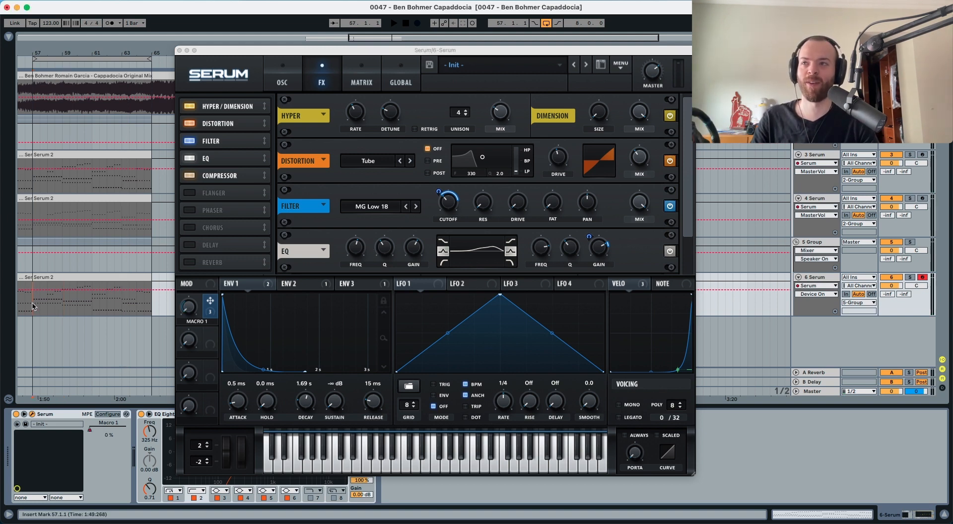
key(space)
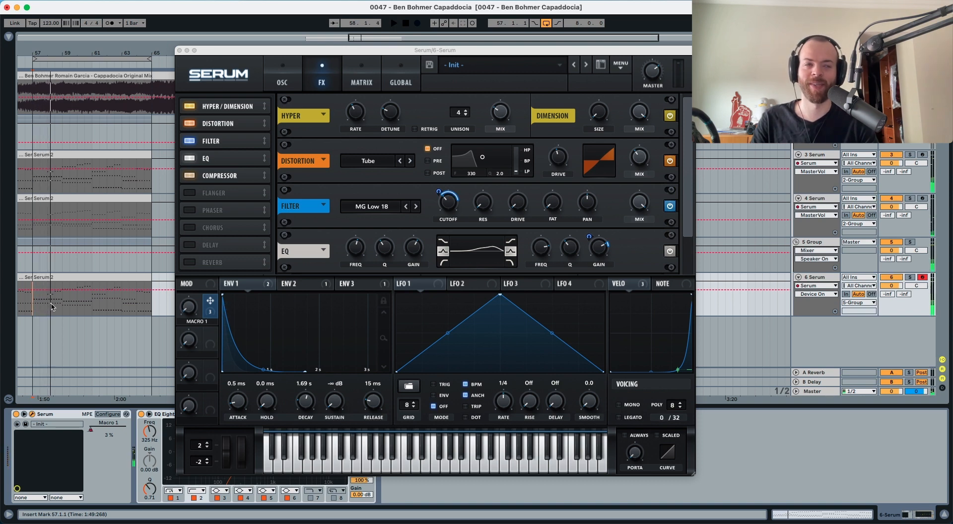
key(space)
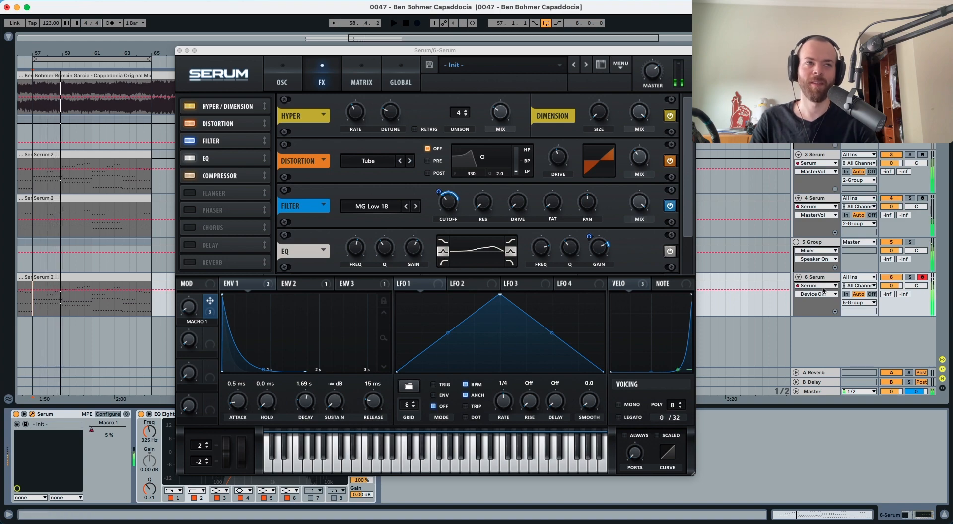
Duplicate track 6 Serum, enlarge the duplicate's synth window to about 117%, and reset its patch to the initial preset
click(827, 279)
key(super+d)
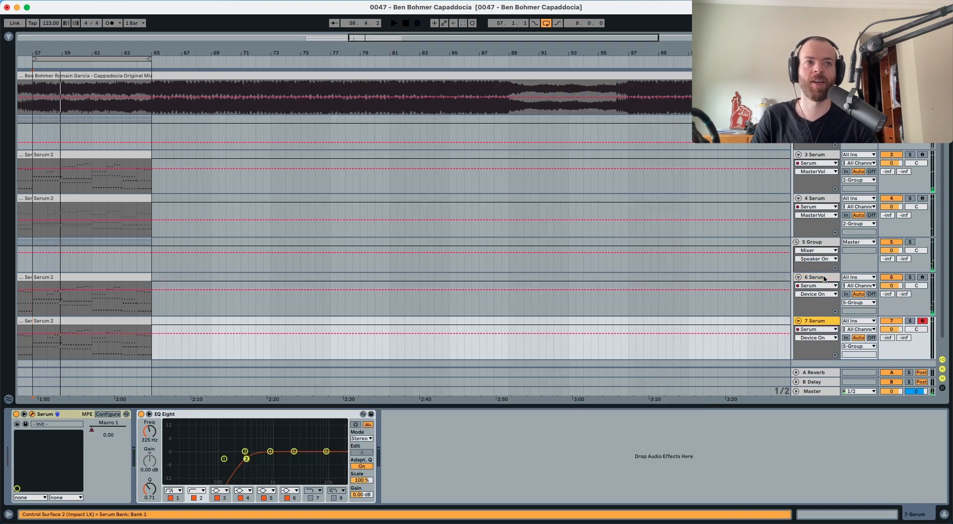
click(65, 320)
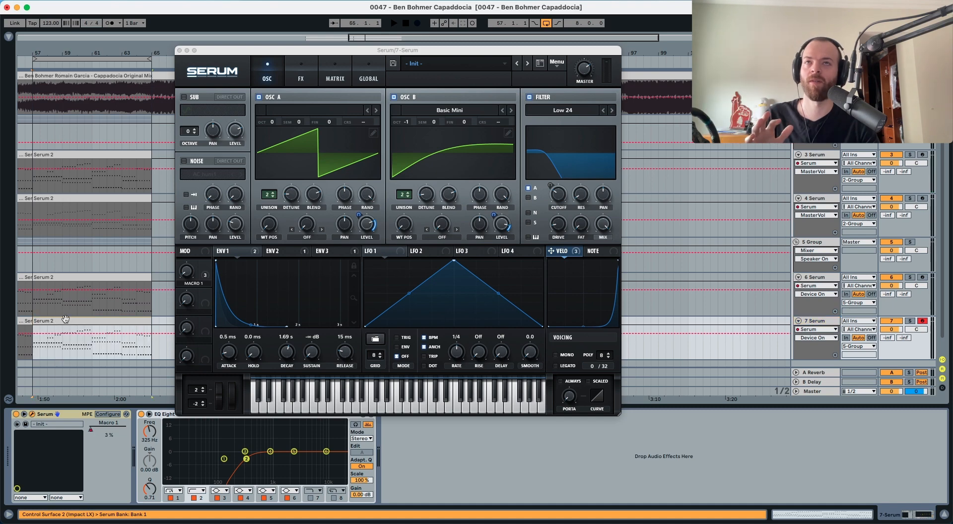
drag(620, 413, 698, 478)
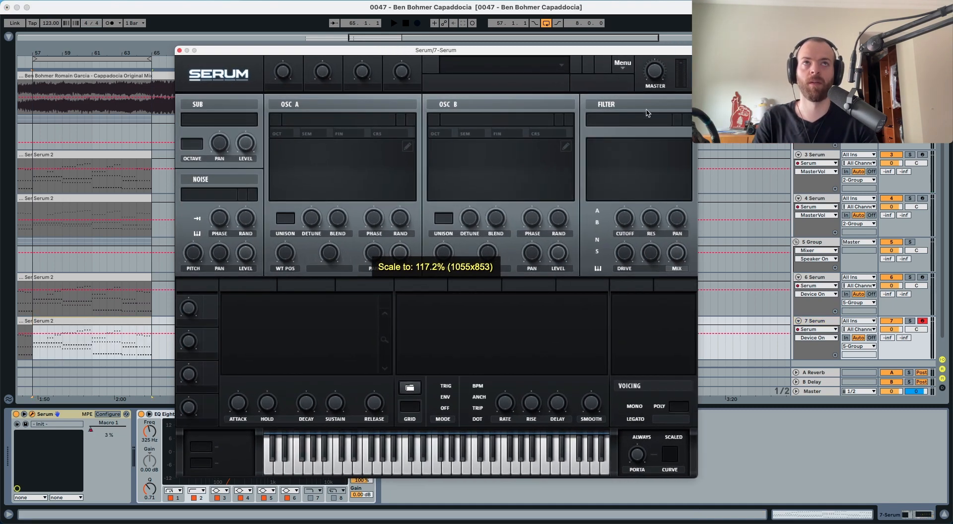
click(622, 64)
click(640, 128)
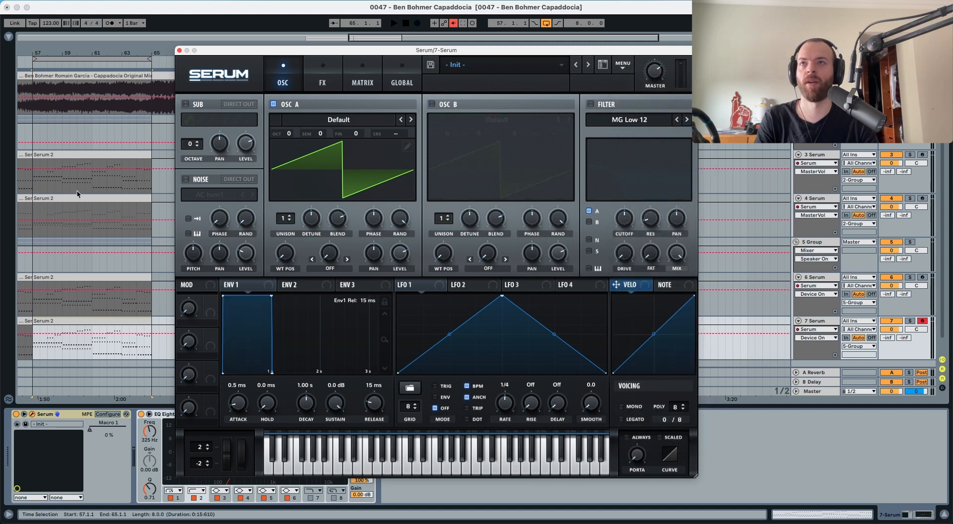
Enable the noise oscillator with AC hum1, disable oscillator A, and turn the noise level down while auditioning
click(186, 180)
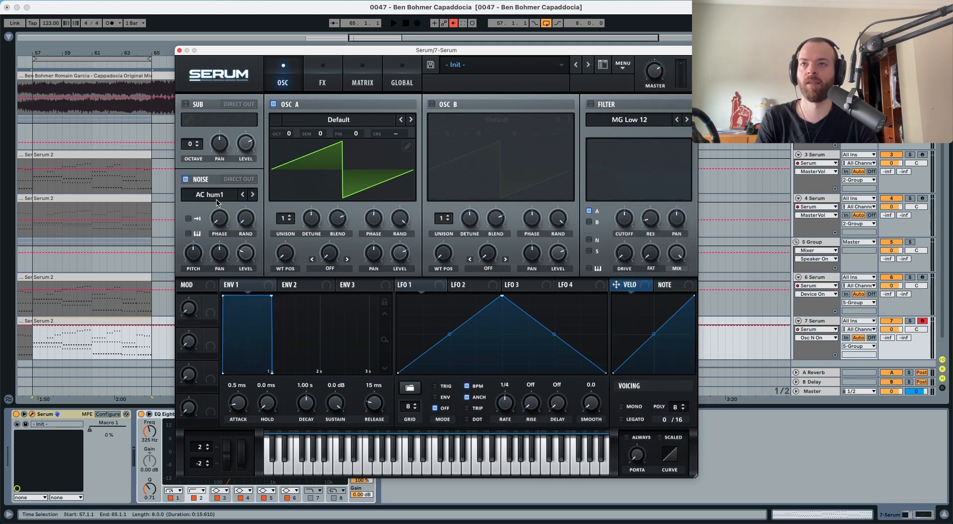
key(space)
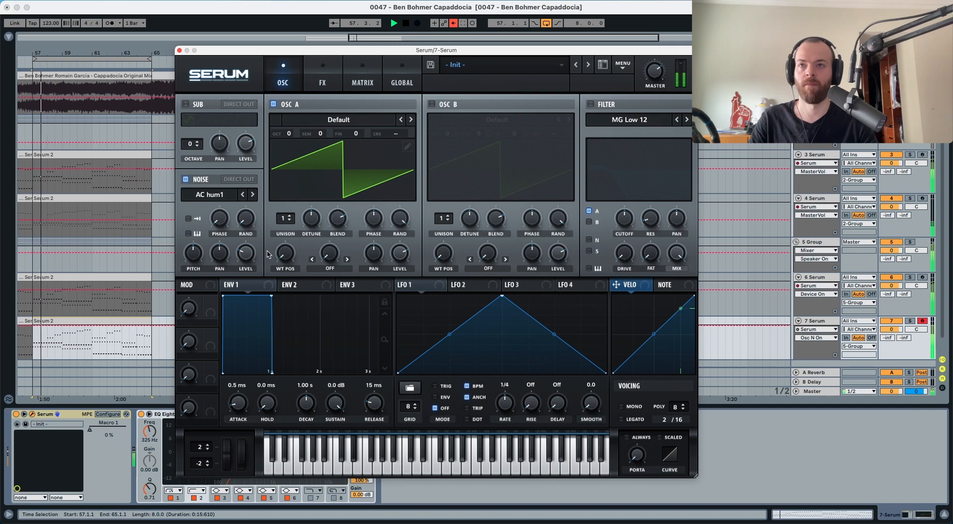
key(space)
click(273, 104)
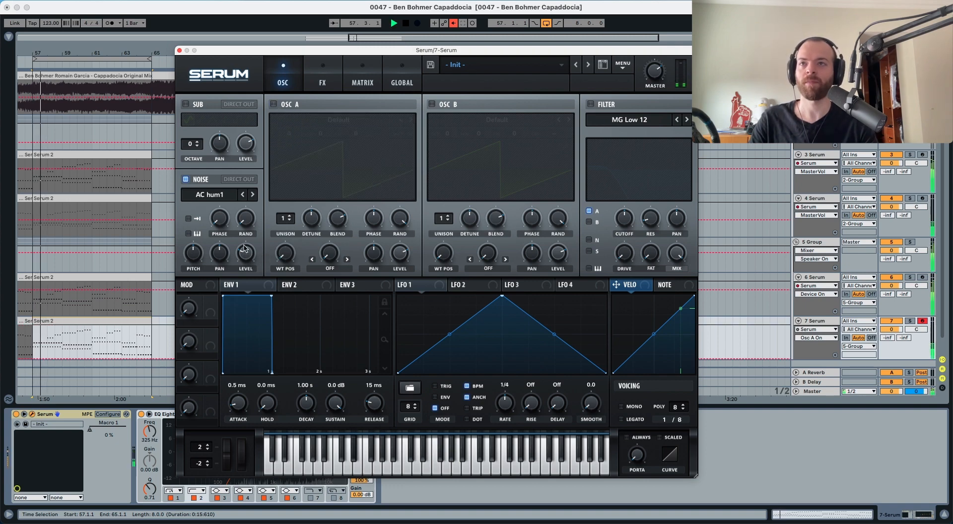
drag(245, 252, 243, 294)
key(space)
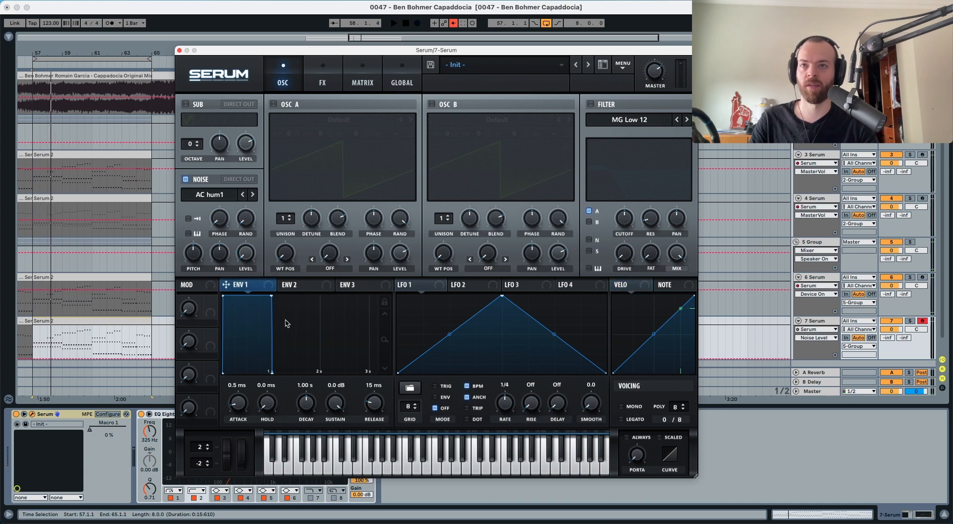
Shape Env 1 with a 2.52 s decay, sustain at minus infinity and a steep decay curve, and audition it
drag(270, 295, 340, 372)
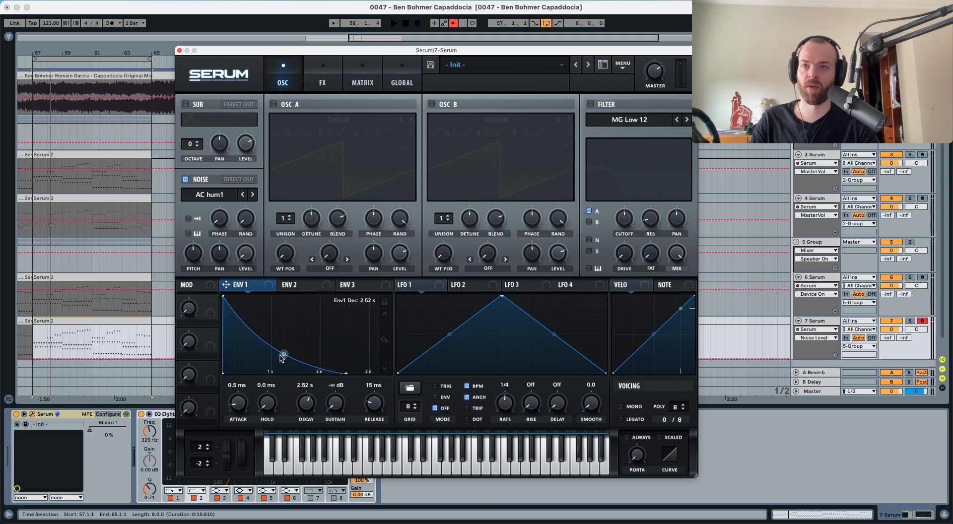
drag(282, 357, 282, 366)
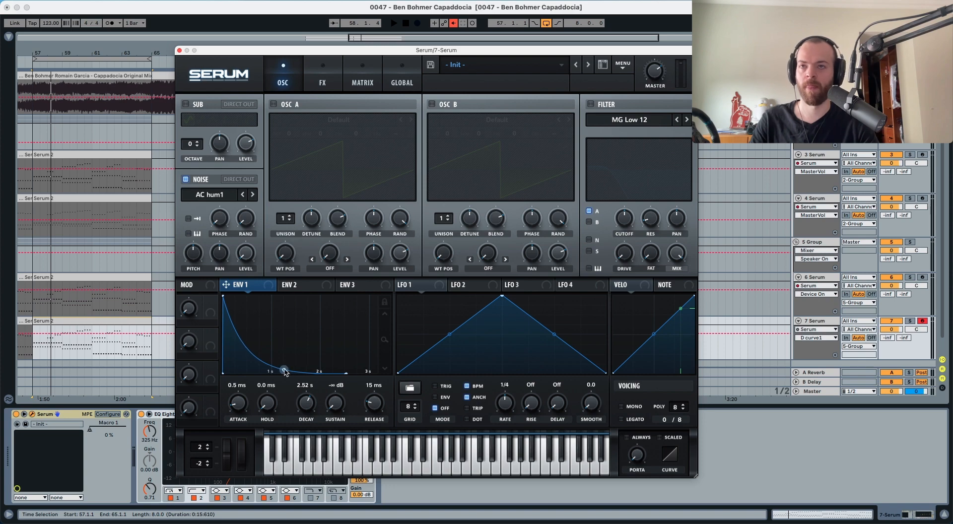
mouse_move(285, 371)
mouse_down()
mouse_move(284, 353)
mouse_move(284, 370)
mouse_up()
key(space)
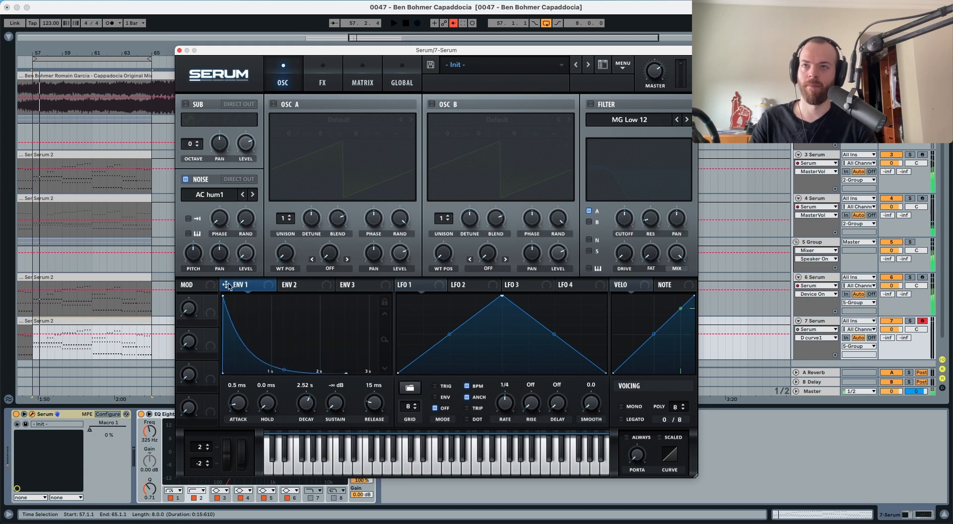
key(space)
Assign Env 1 to the noise level, reduce the modulation amount, and audition the noise layer
drag(226, 285, 241, 257)
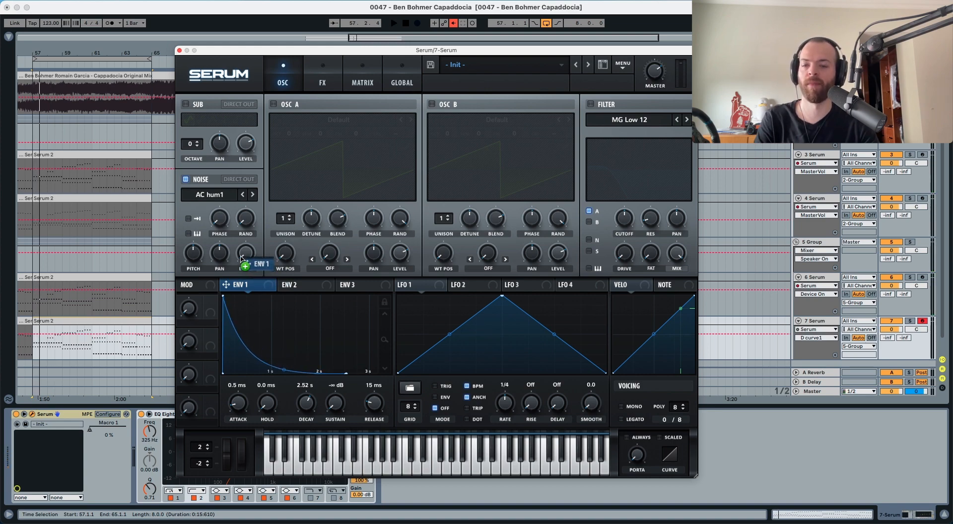
mouse_move(239, 243)
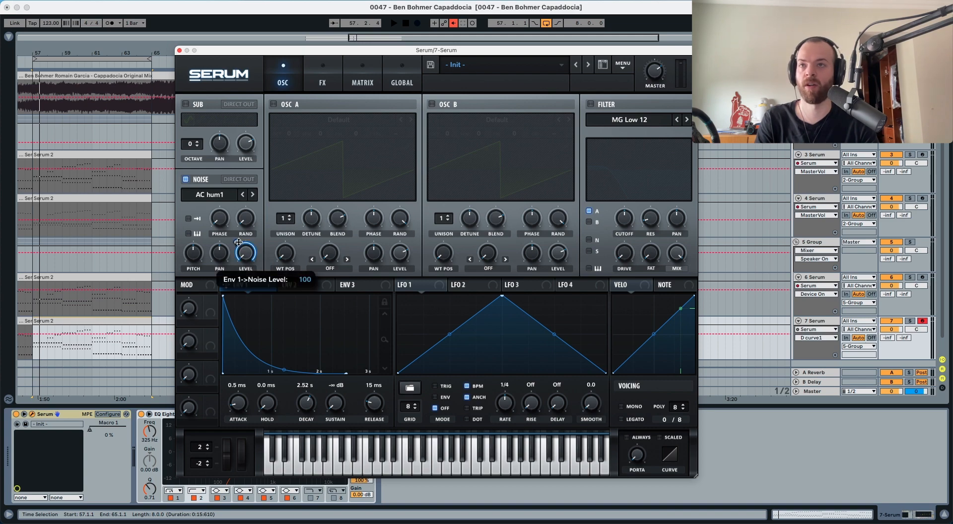
key(space)
drag(234, 263, 233, 266)
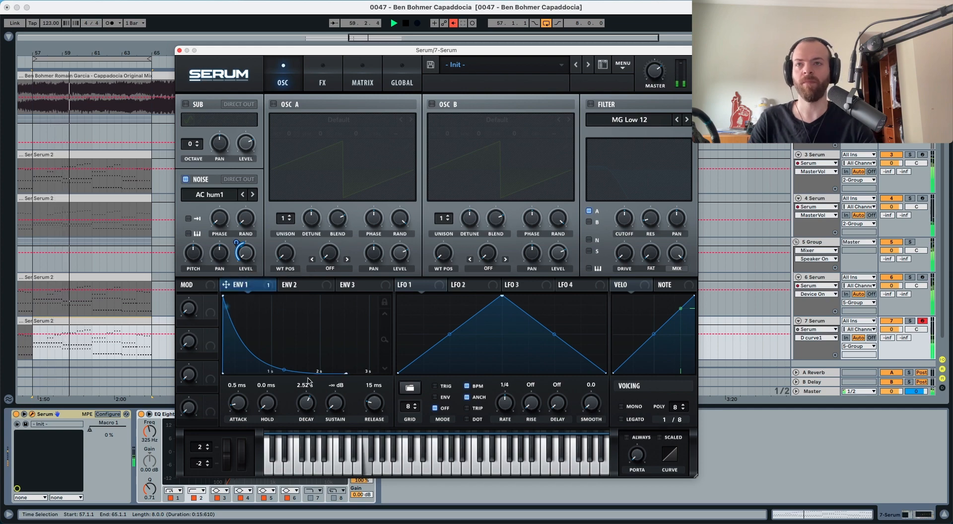
key(space)
Add the Hyper/Dimension effect with Hyper mix and Dimension size at minimum and Dimension mix at 50%
click(323, 83)
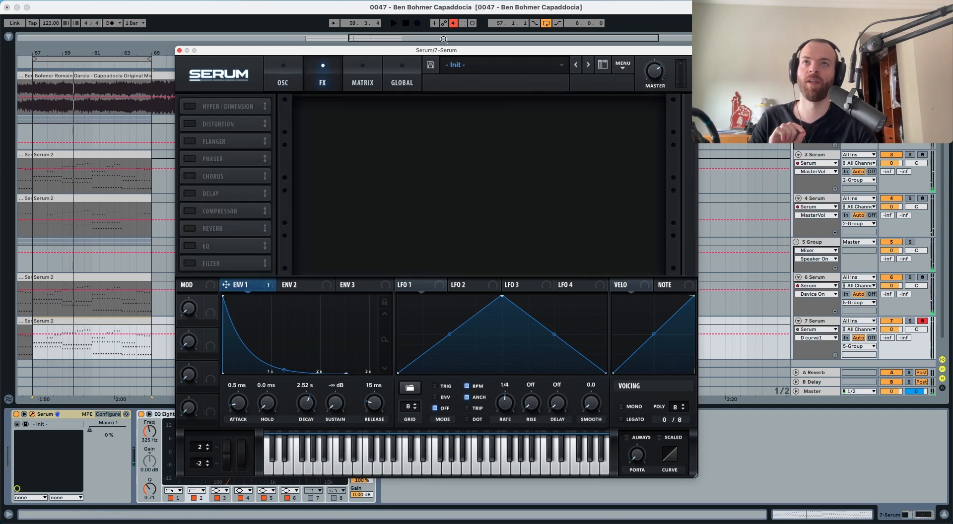
click(189, 106)
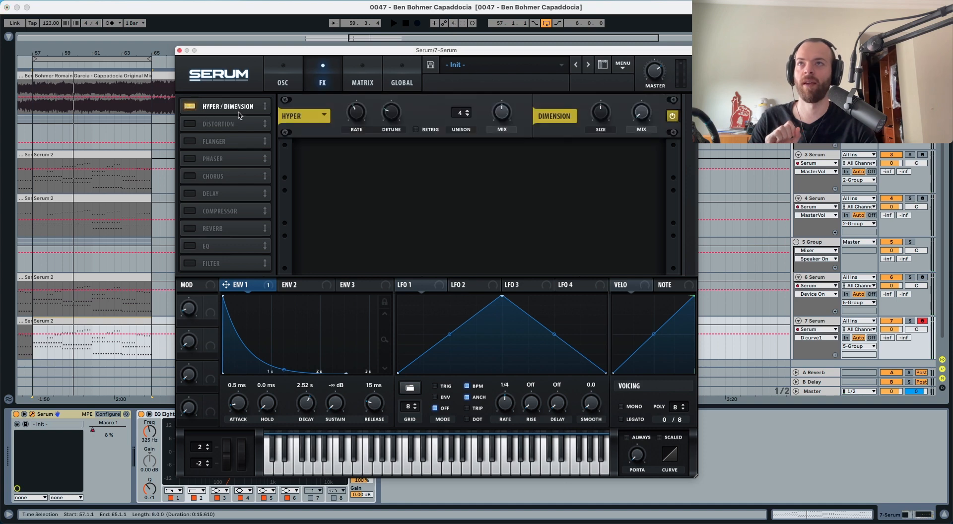
drag(505, 112, 502, 261)
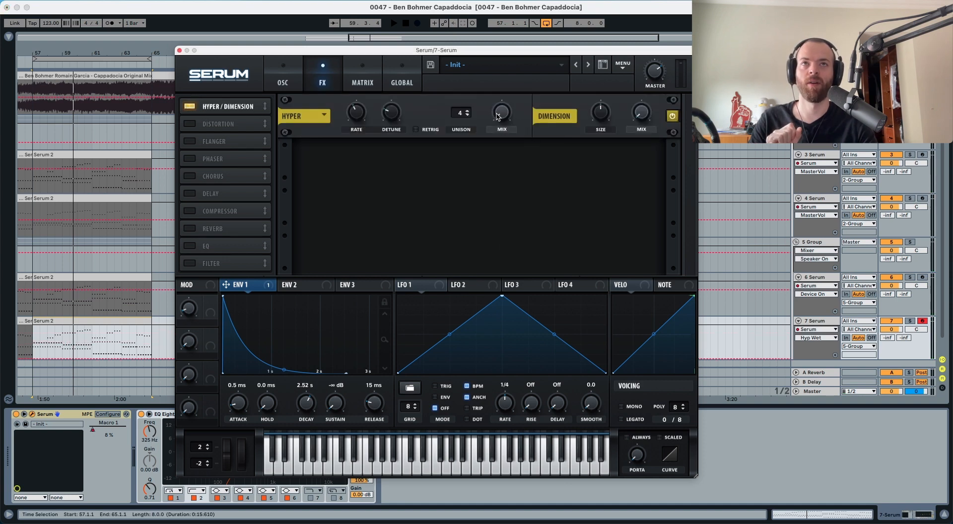
drag(596, 109, 591, 235)
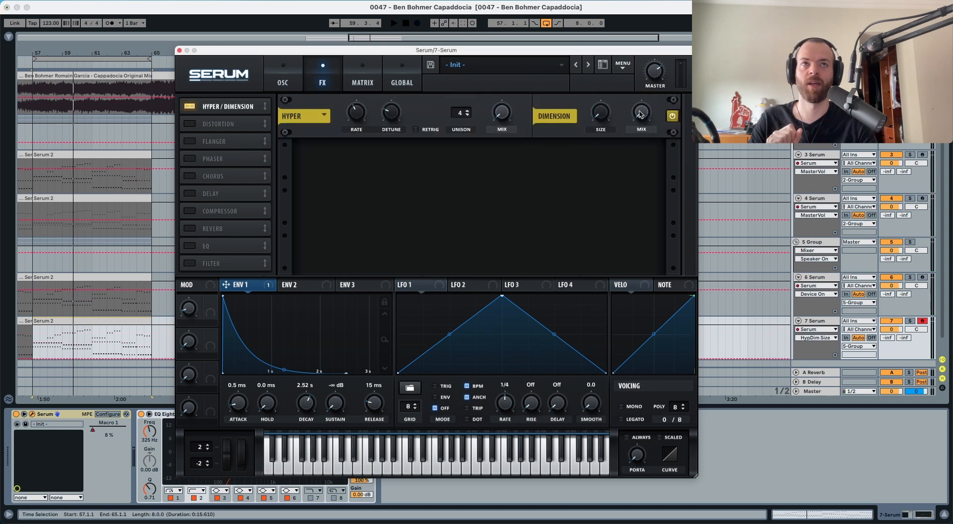
drag(639, 110, 646, 63)
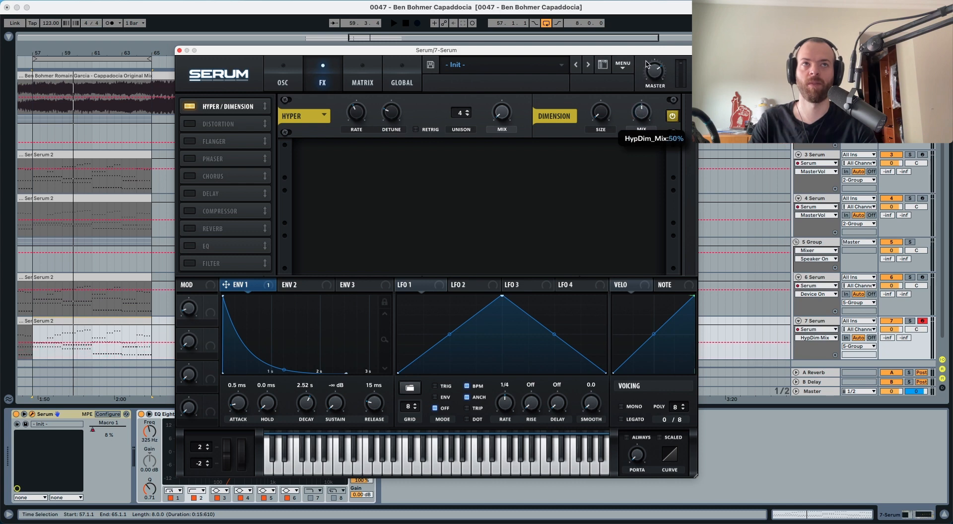
Compare the noise layer with the Hyper/Dimension effect bypassed and active during playback
key(space)
click(672, 118)
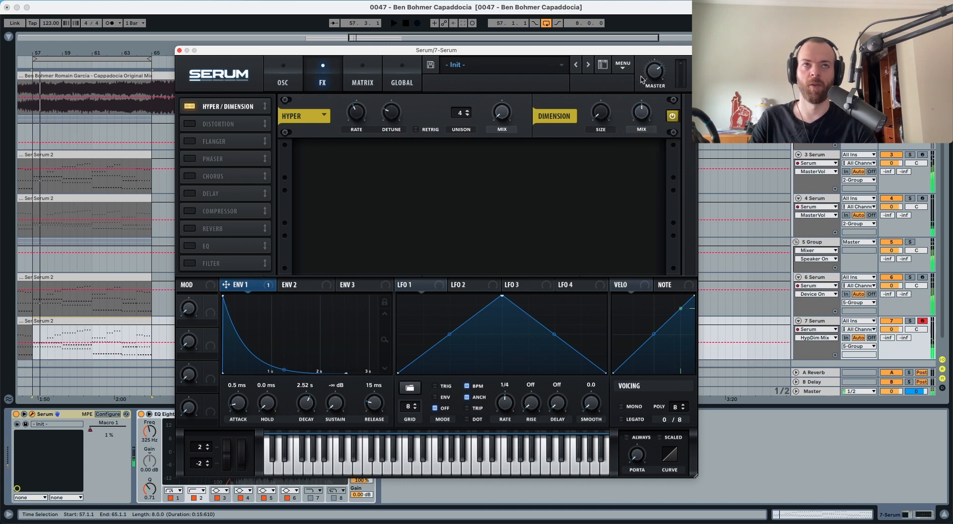
click(672, 117)
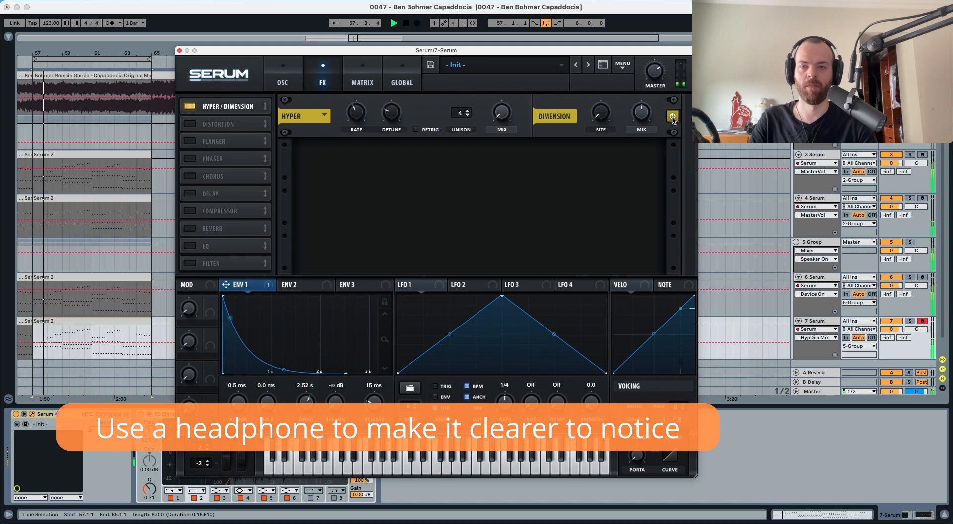
Return to the oscillator view and audition the noise layer from around bar 61
click(297, 82)
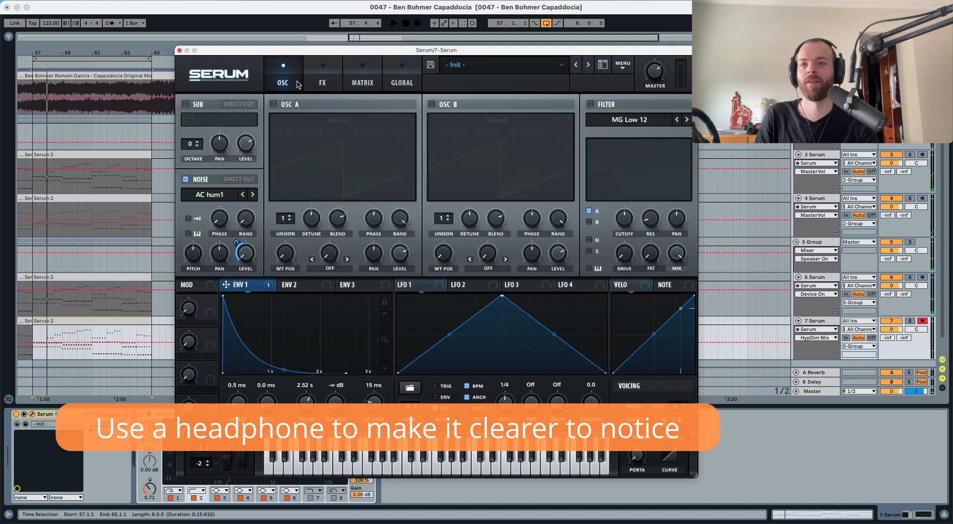
click(85, 337)
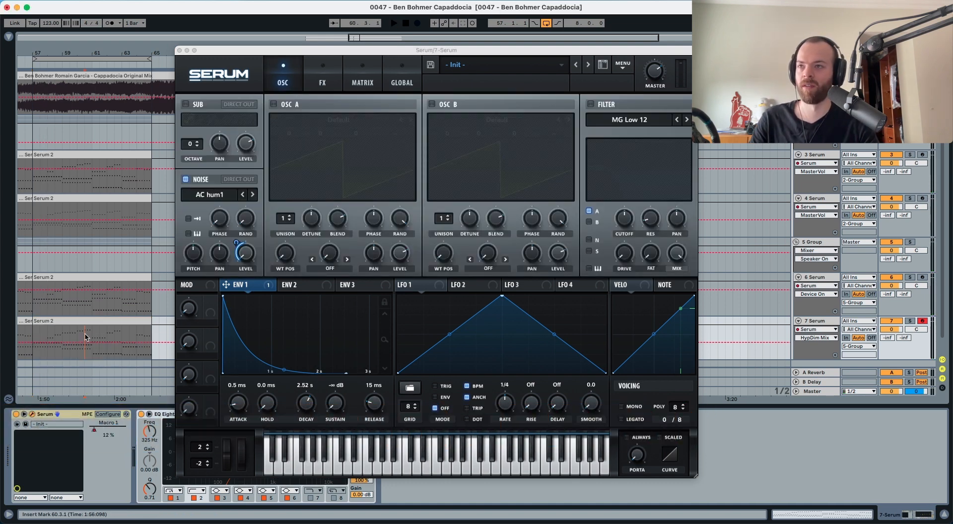
key(space)
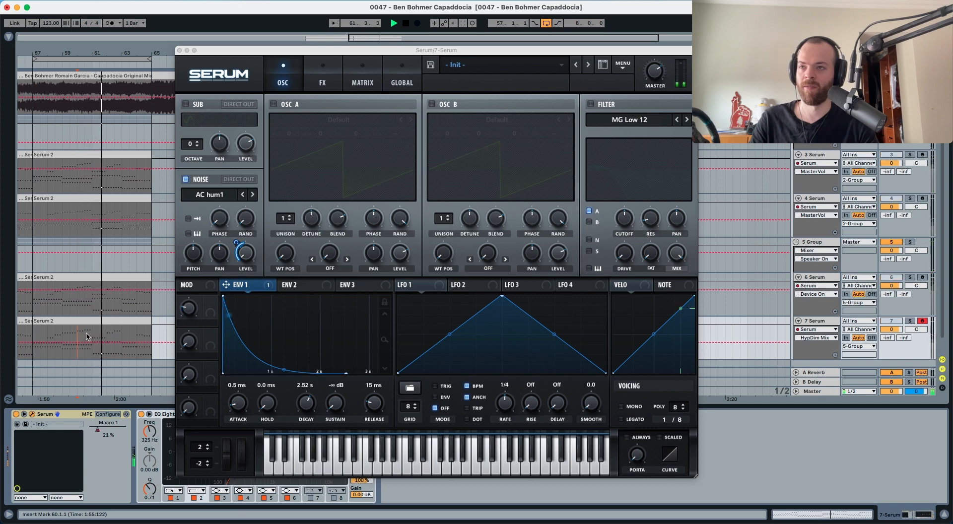
key(space)
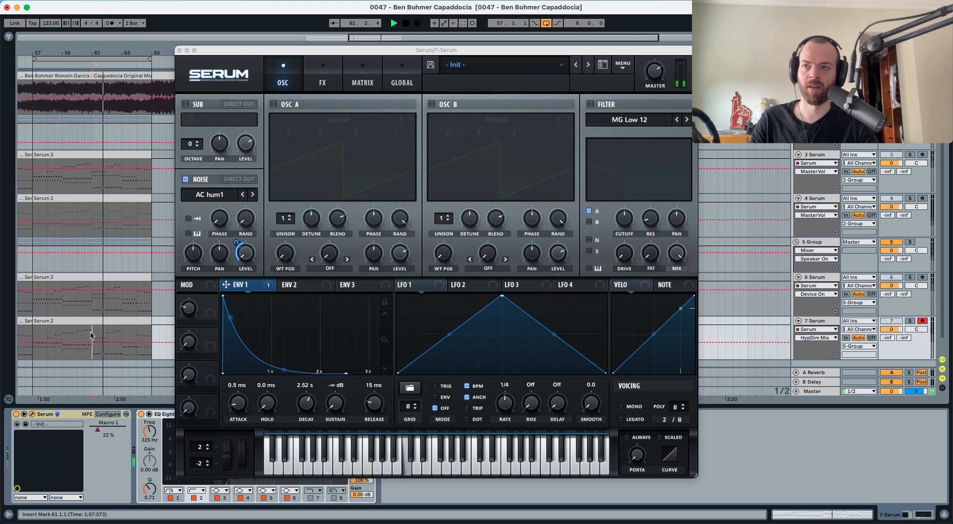
key(space)
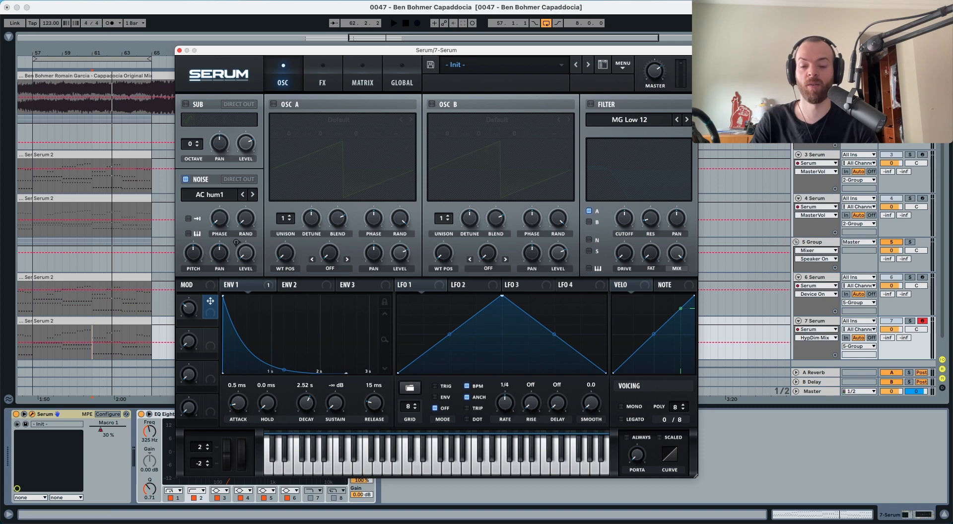
Assign Macro 1 to Env 1's decay with a negative amount and audition the noise layer
drag(211, 305, 307, 402)
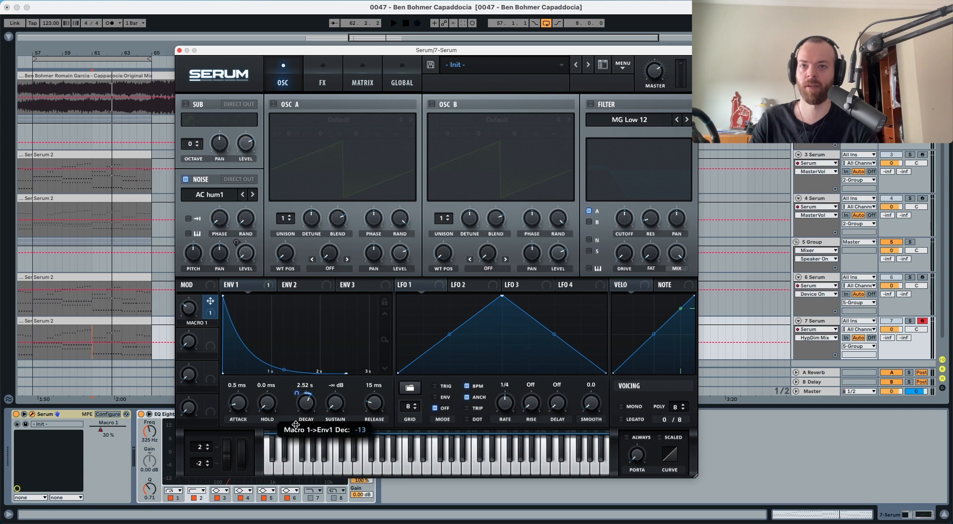
key(space)
drag(294, 437, 294, 443)
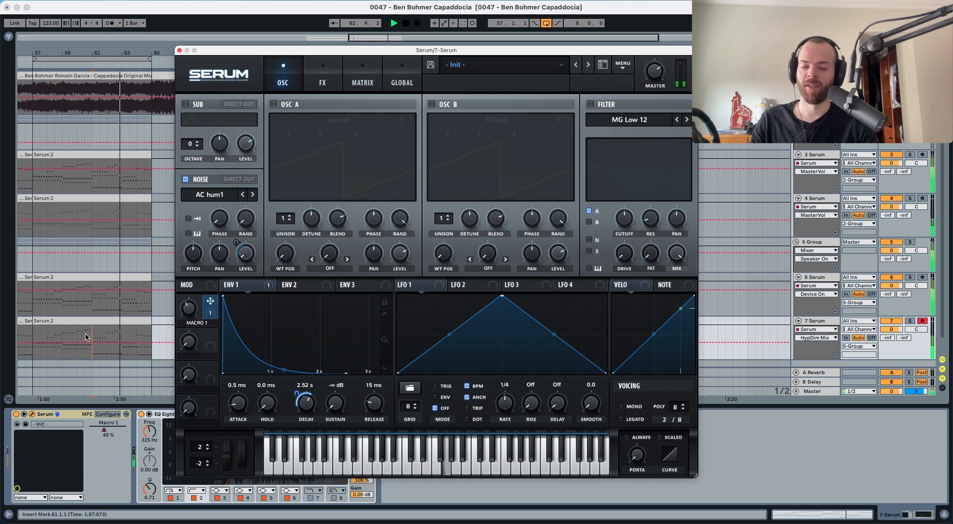
key(space)
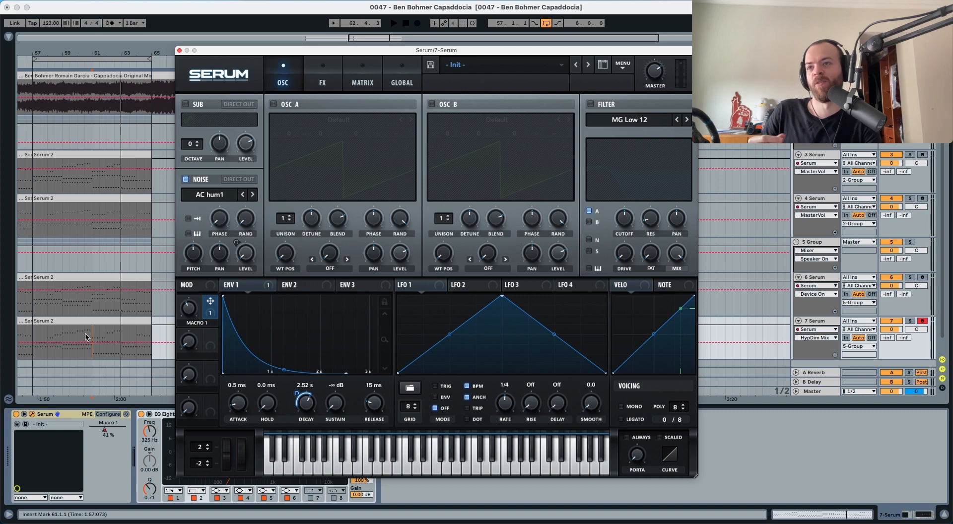
Show Macro 1's automation on track 7, set the noise layer's master volume to 49% (-18.5 dB), and audition from bar 61
click(104, 431)
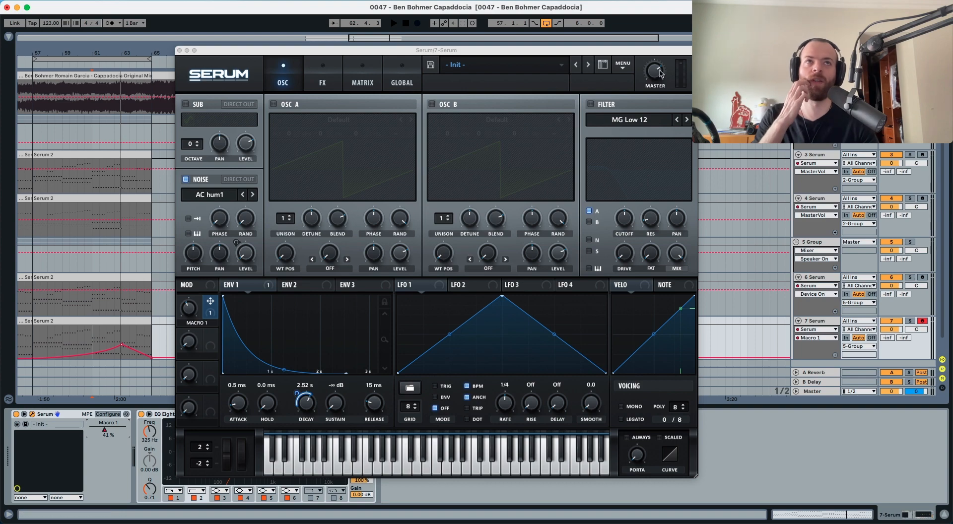
click(647, 86)
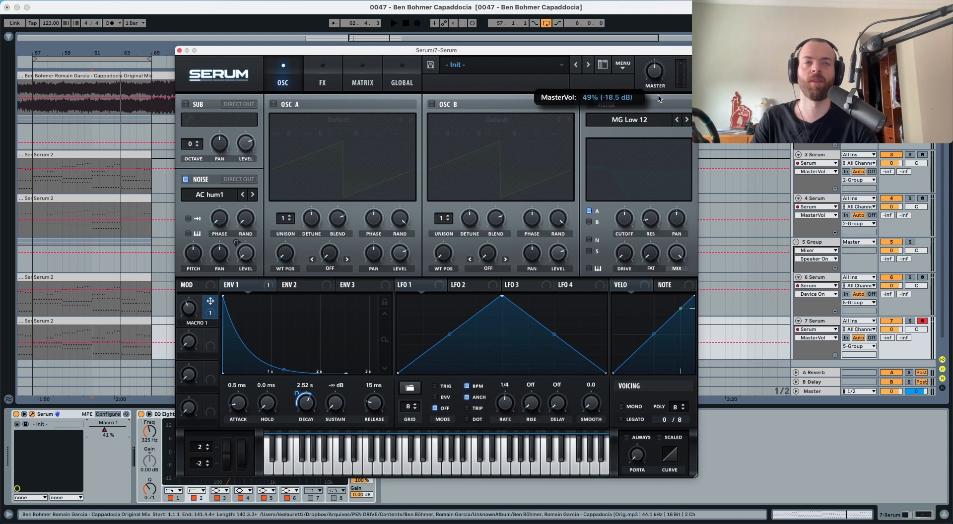
click(92, 271)
key(space)
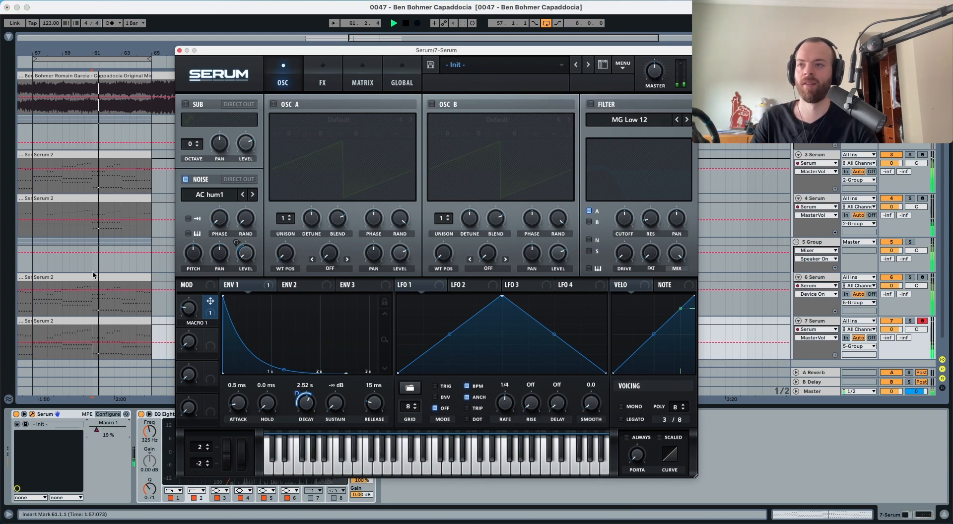
Audition the final layered sound from bar 57
click(44, 313)
key(space)
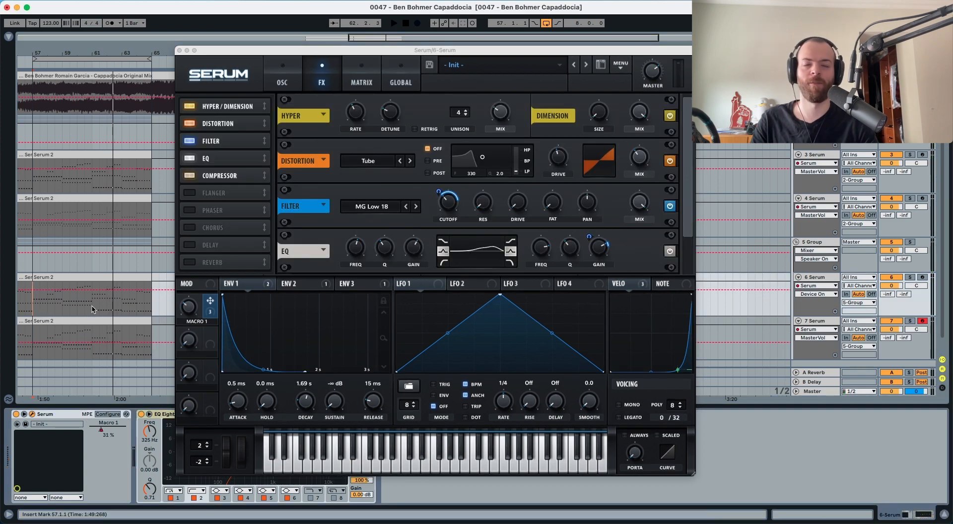
key(space)
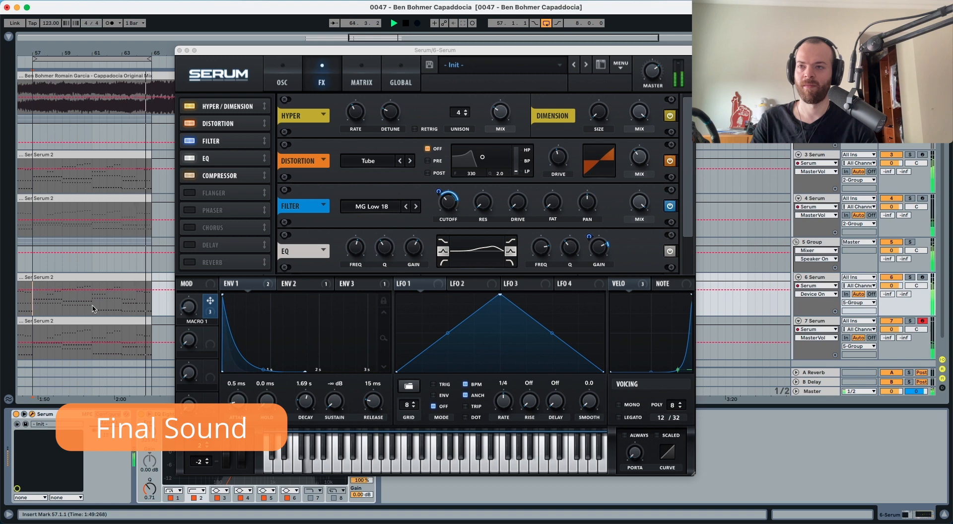
key(space)
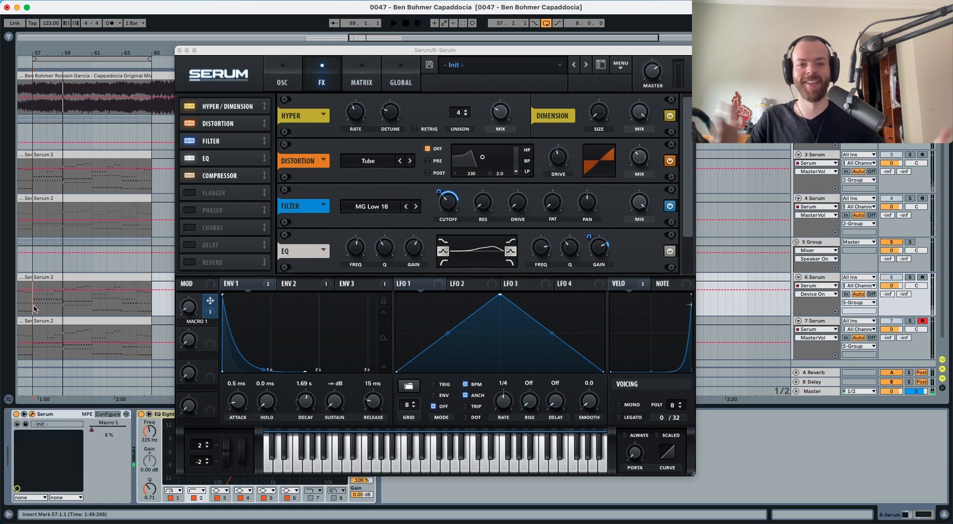